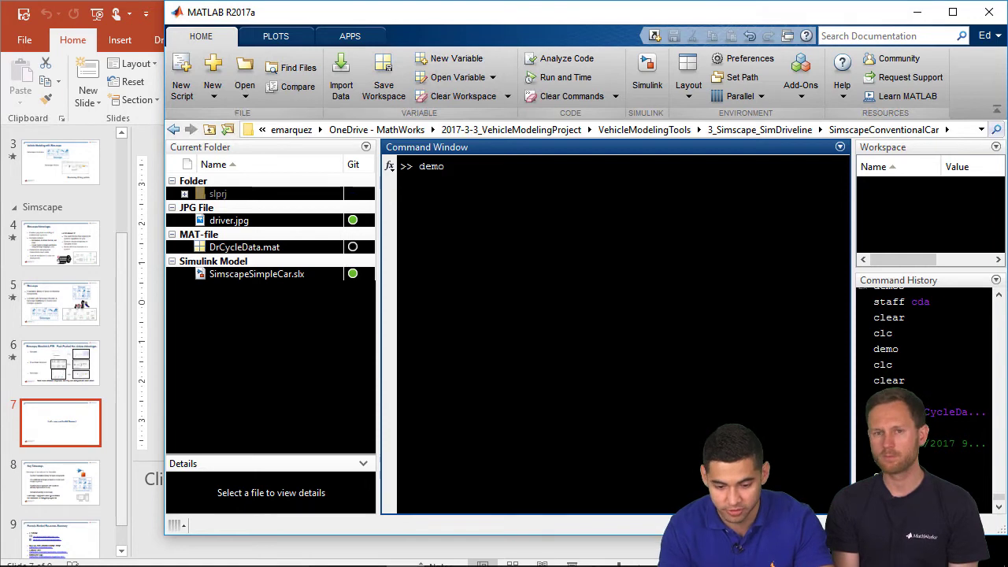
Run demo and open the sdl_car Vehicle with Four-Speed Transmission model from Simscape Driveline examples
key(Return)
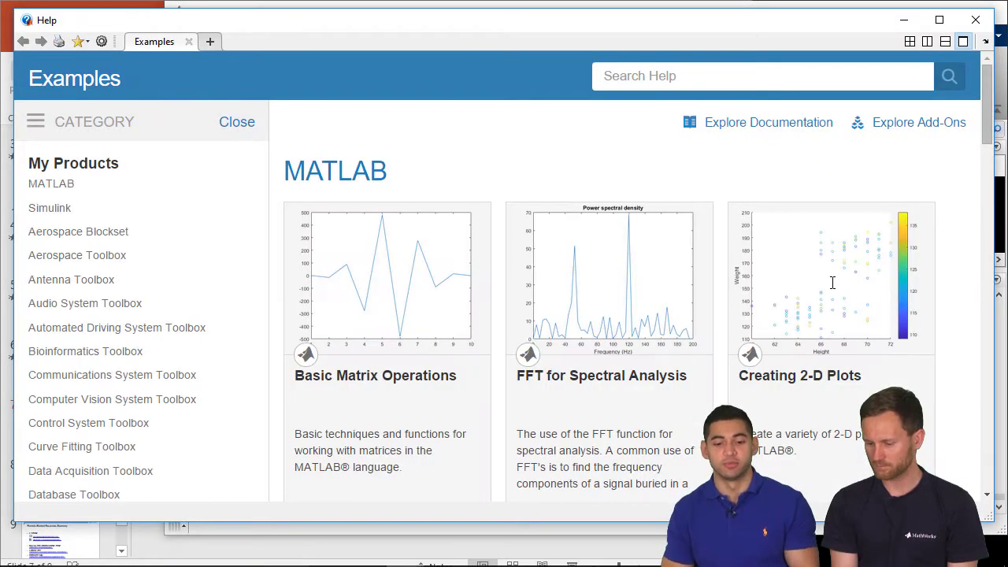
scroll(191, 228, down, 4)
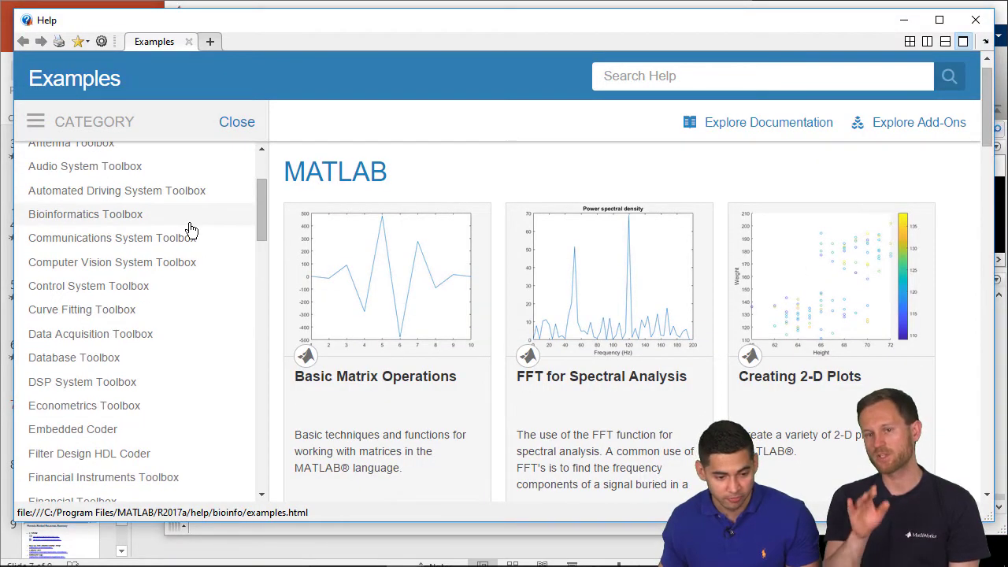
scroll(168, 270, down, 4)
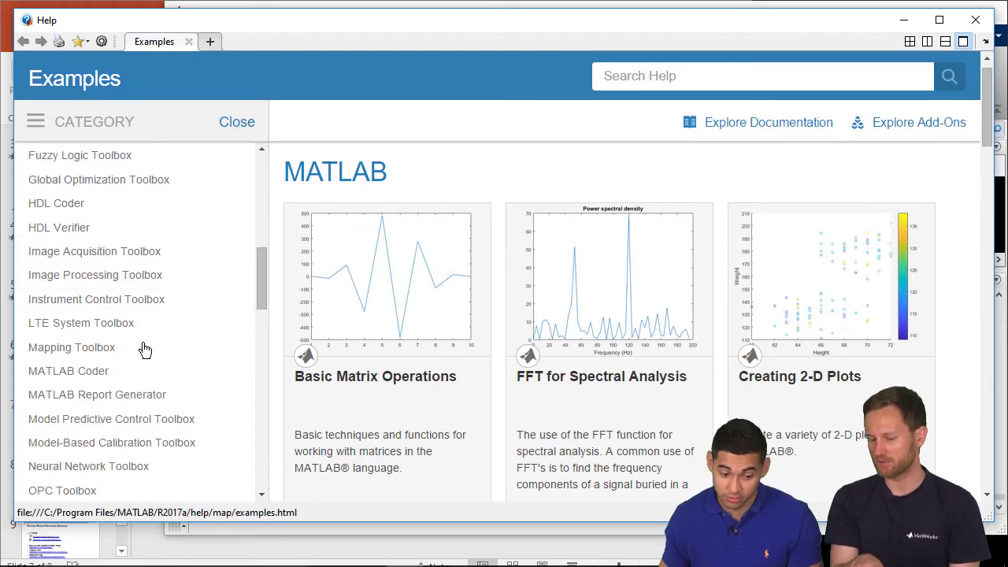
scroll(139, 349, down, 1)
scroll(135, 363, down, 6)
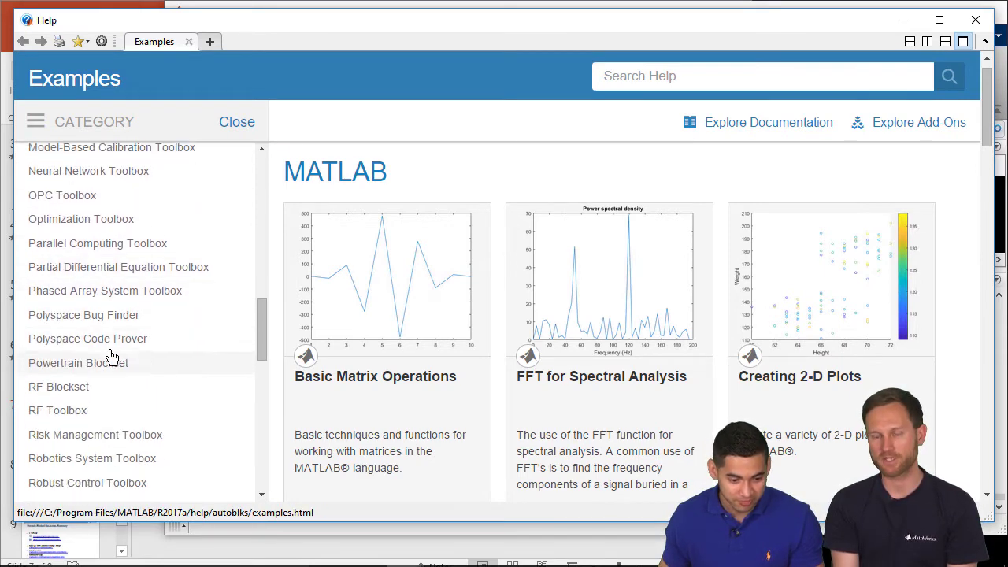
scroll(111, 361, down, 7)
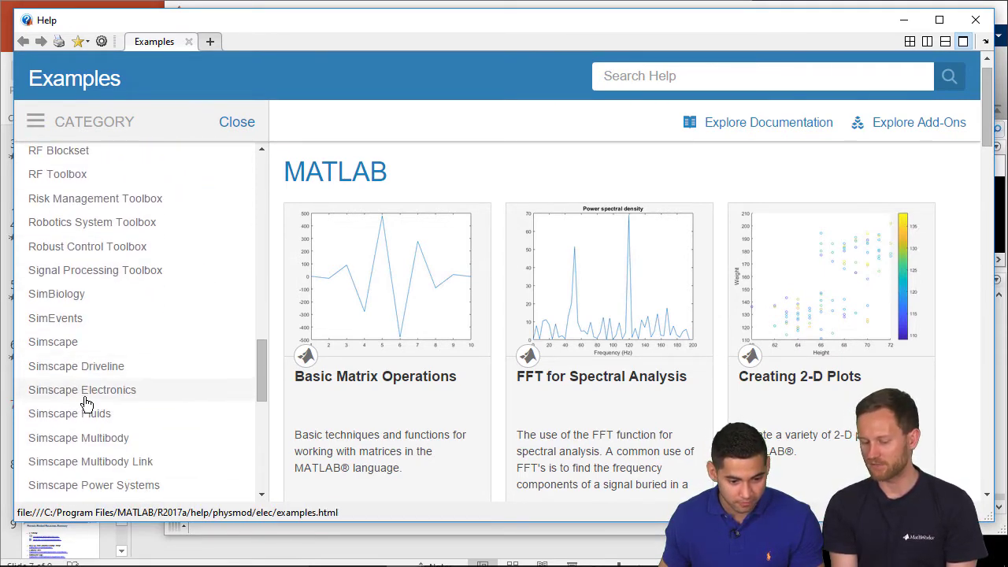
click(100, 350)
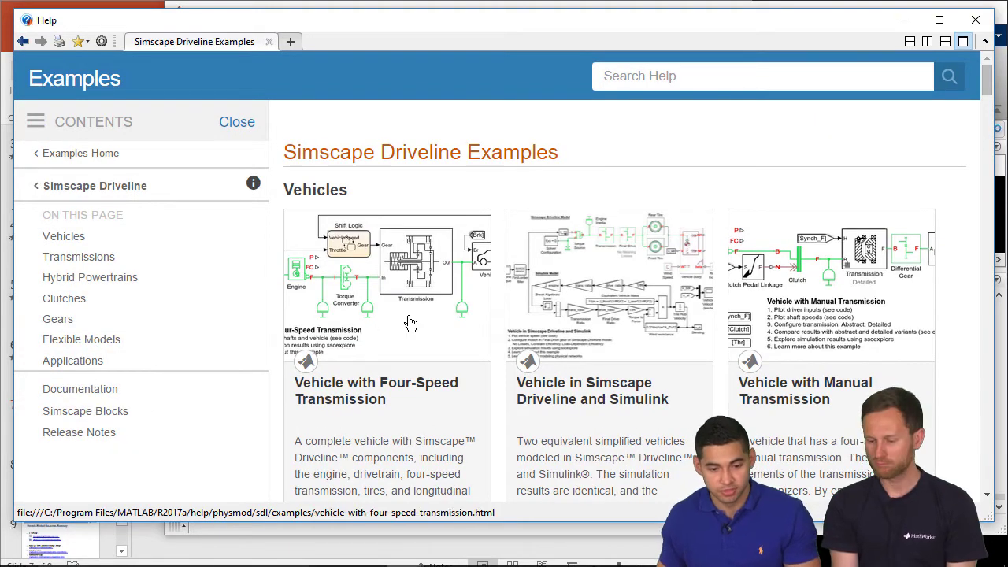
scroll(385, 339, down, 3)
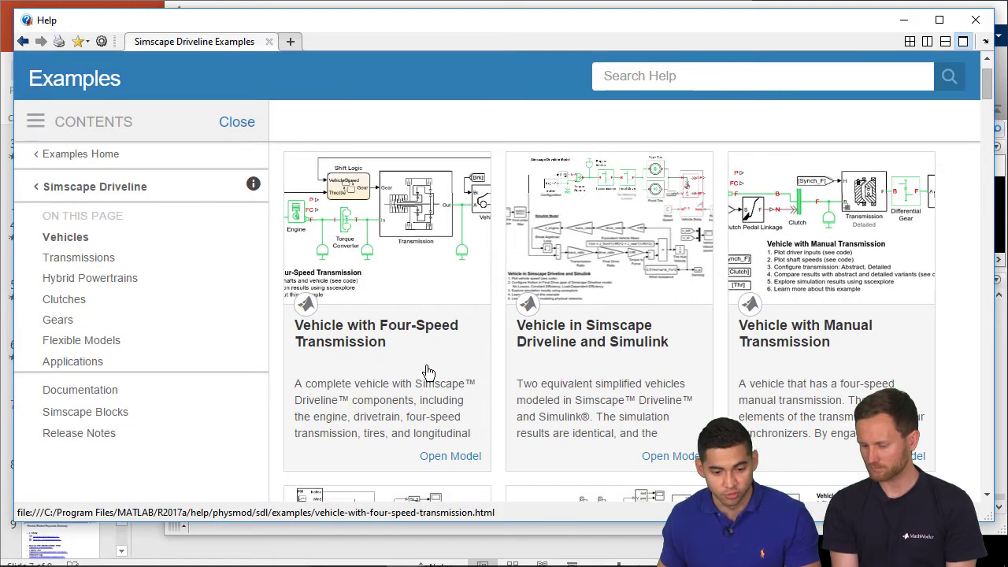
click(450, 416)
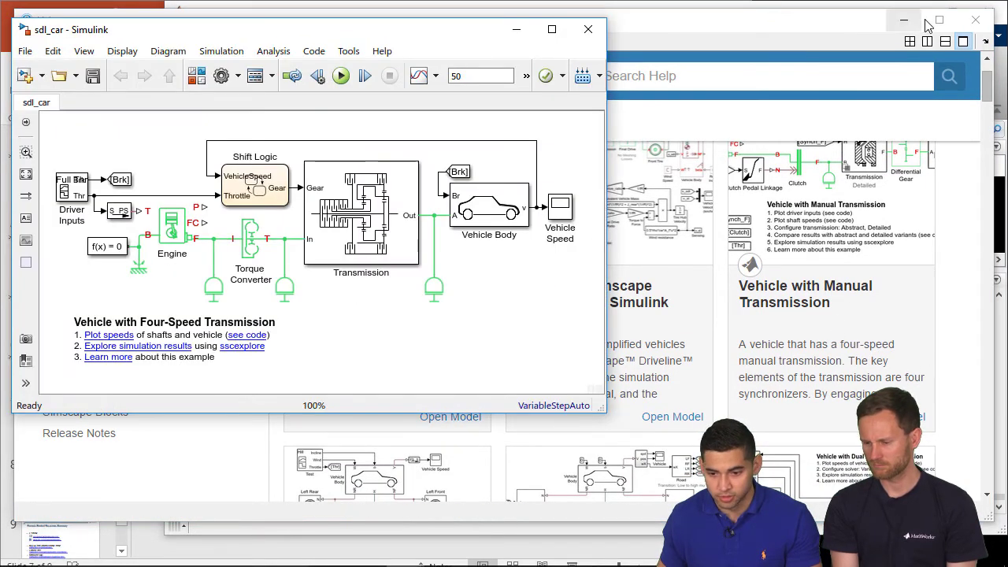
Close the help browser, maximize the sdl_car window, and align Full Throttle with the [Brk] tag
click(974, 28)
drag(474, 33, 651, 1)
key(space)
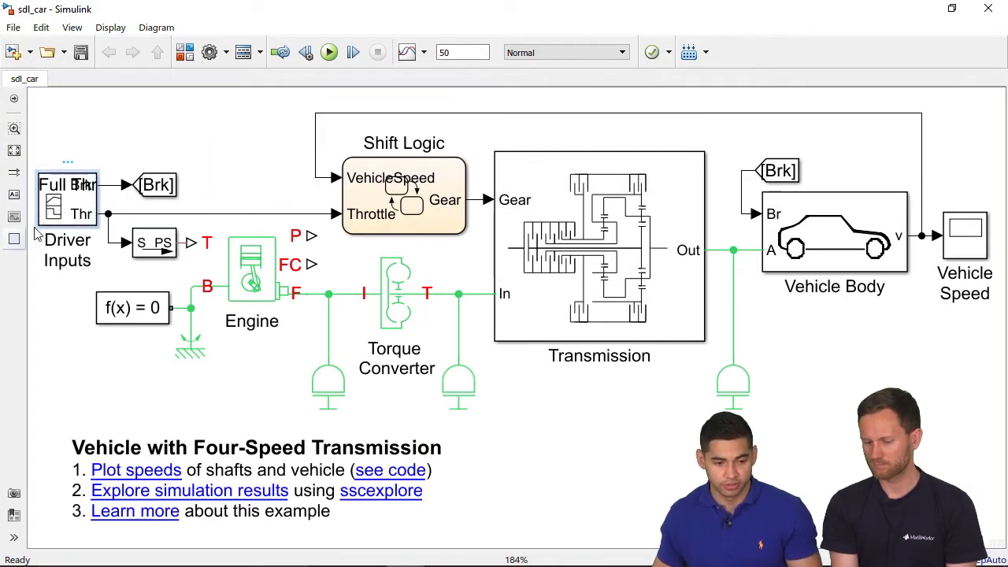
mouse_move(38, 227)
mouse_down()
mouse_move(36, 236)
mouse_move(53, 238)
mouse_up()
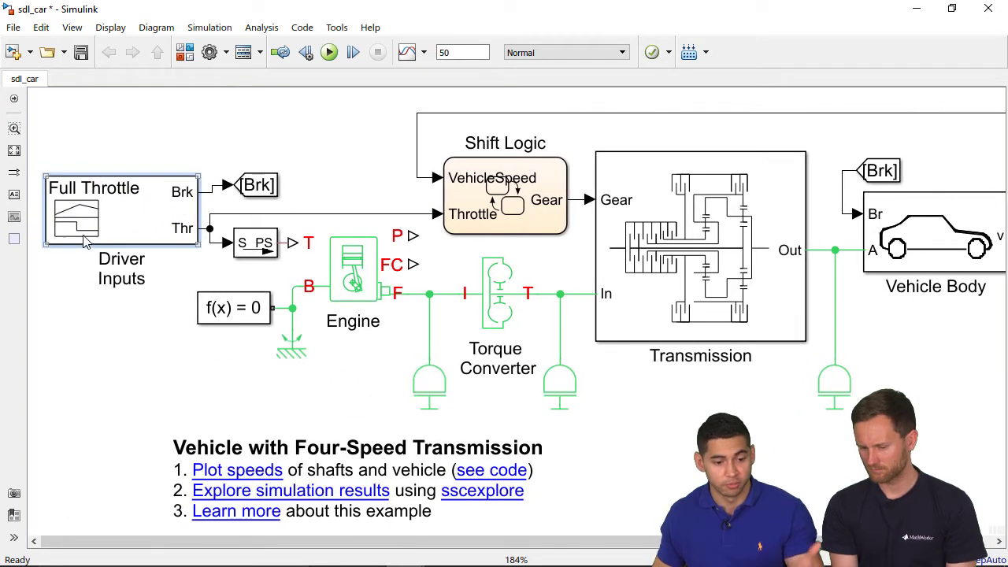
drag(173, 209, 173, 201)
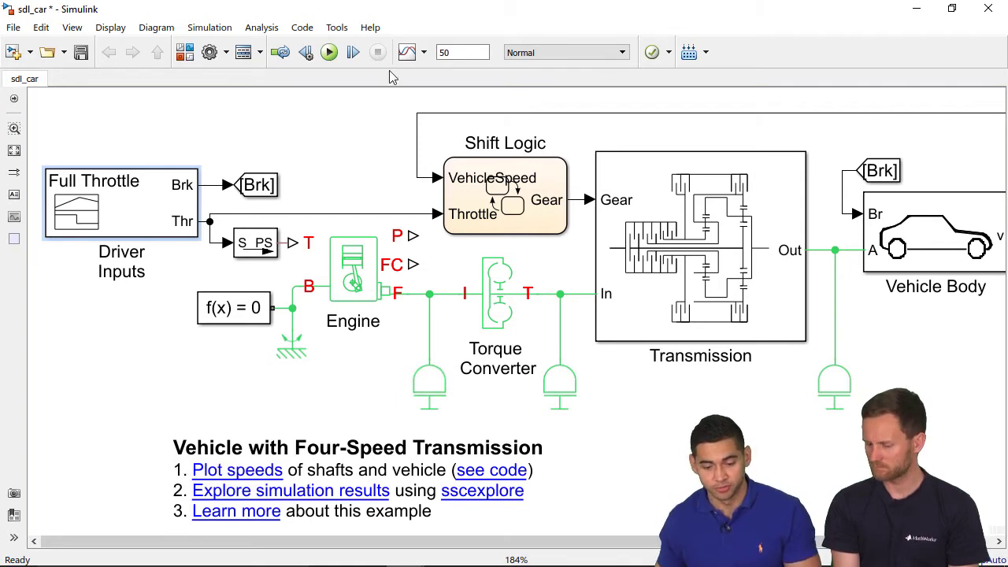
Fit the diagram to the window and save the sdl_car model
click(340, 207)
key(space)
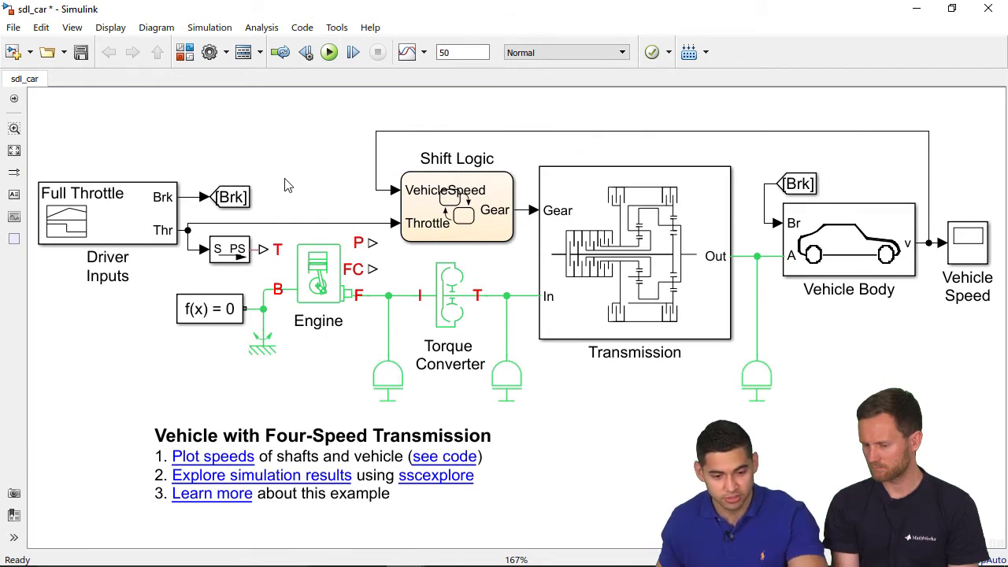
drag(89, 150, 151, 234)
key(ctrl+s)
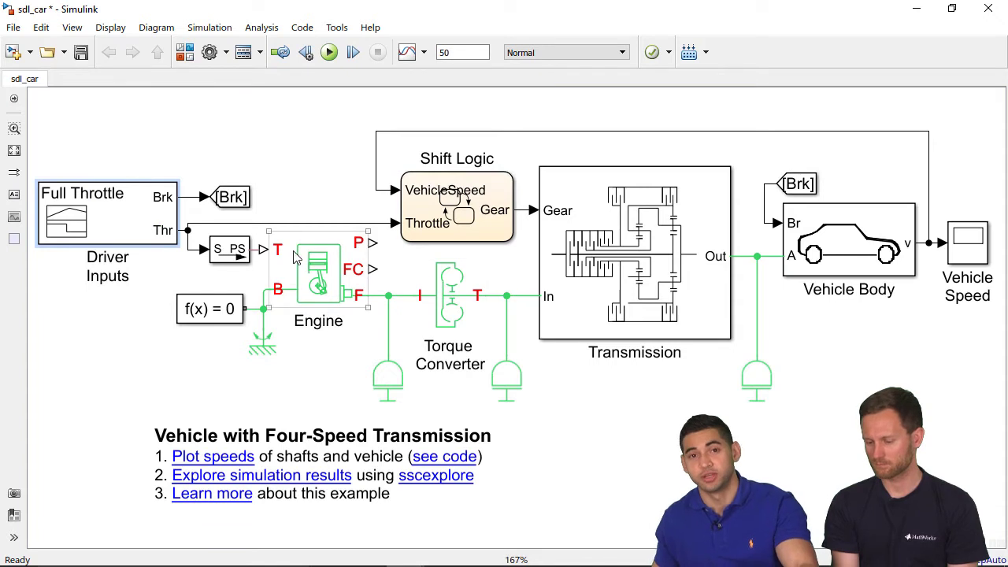
Delete the Full Throttle driver inputs block, leaving its brake and throttle lines unconnected
click(296, 258)
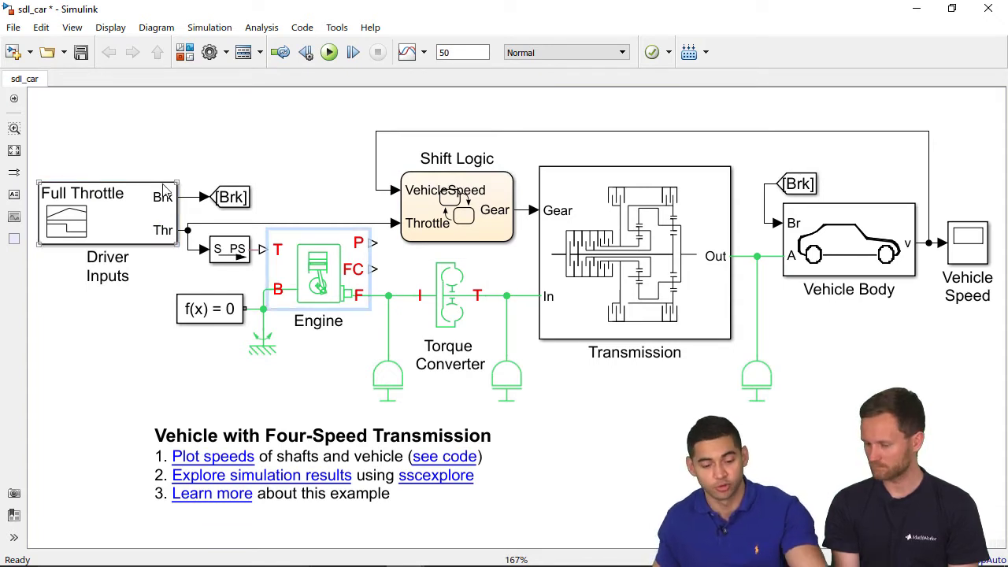
drag(203, 140, 322, 133)
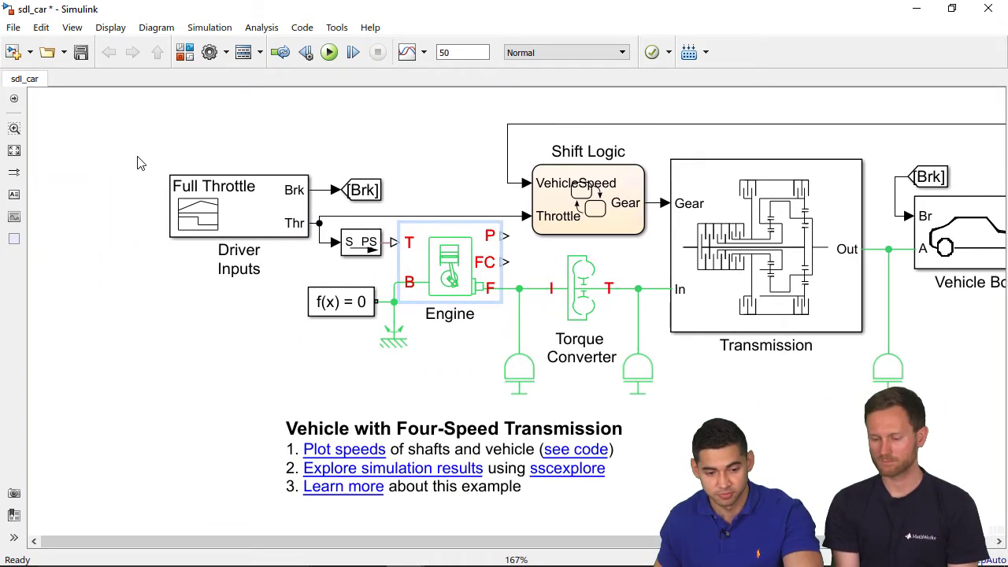
drag(138, 157, 237, 240)
key(Delete)
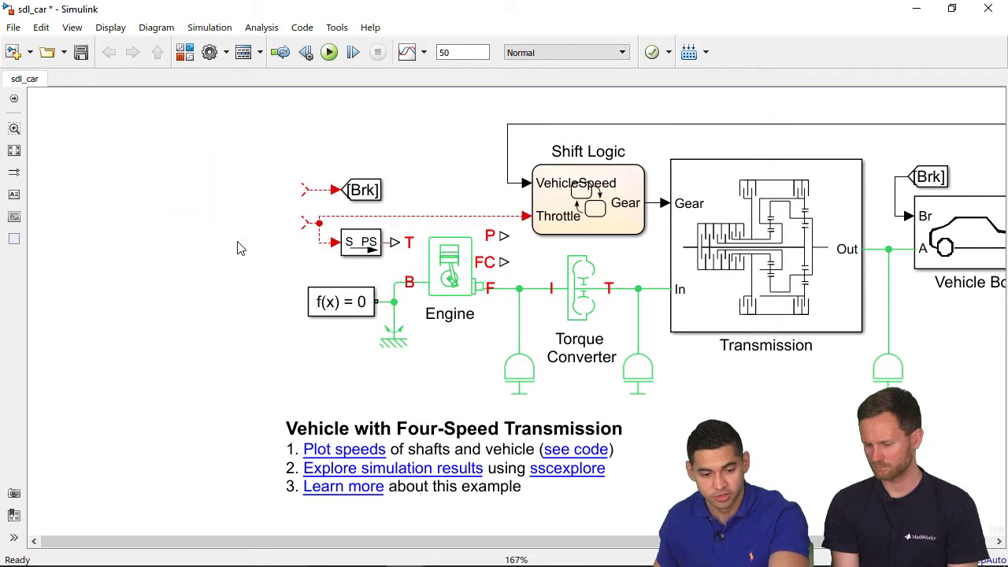
Insert a From Workspace block and set its Data parameter to DrCycles.US06
double_click(165, 222)
text(from w)
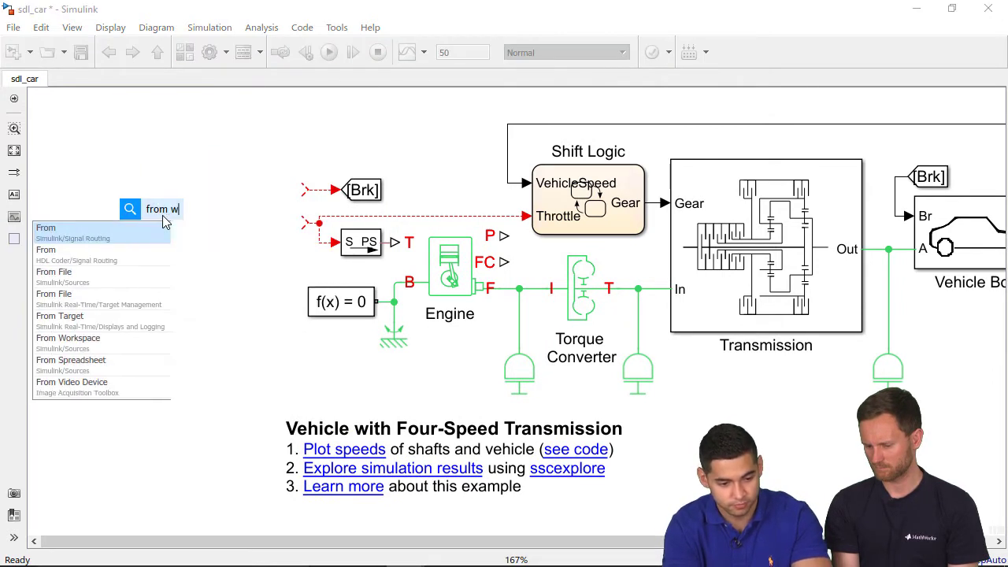
text(ork)
key(Return)
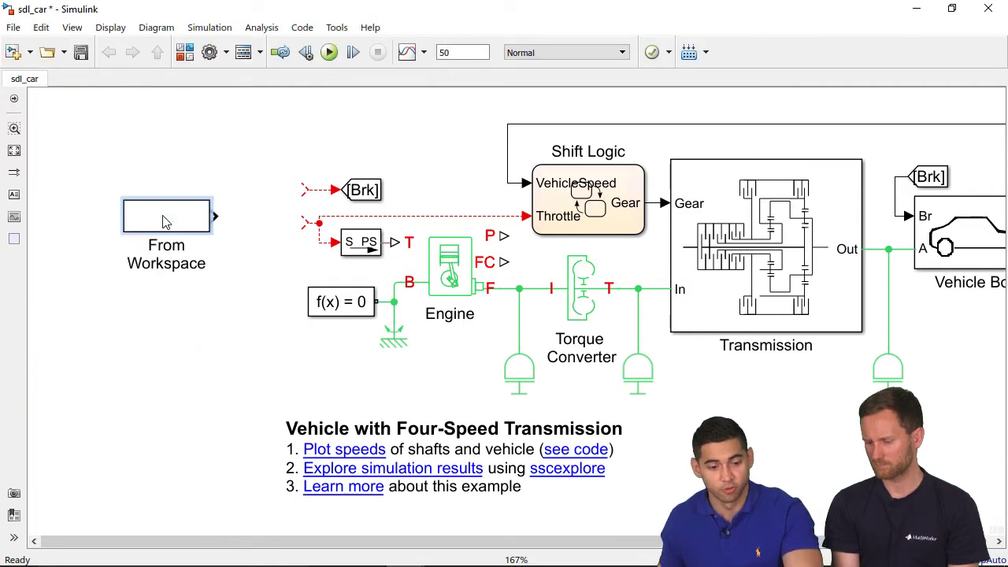
double_click(170, 225)
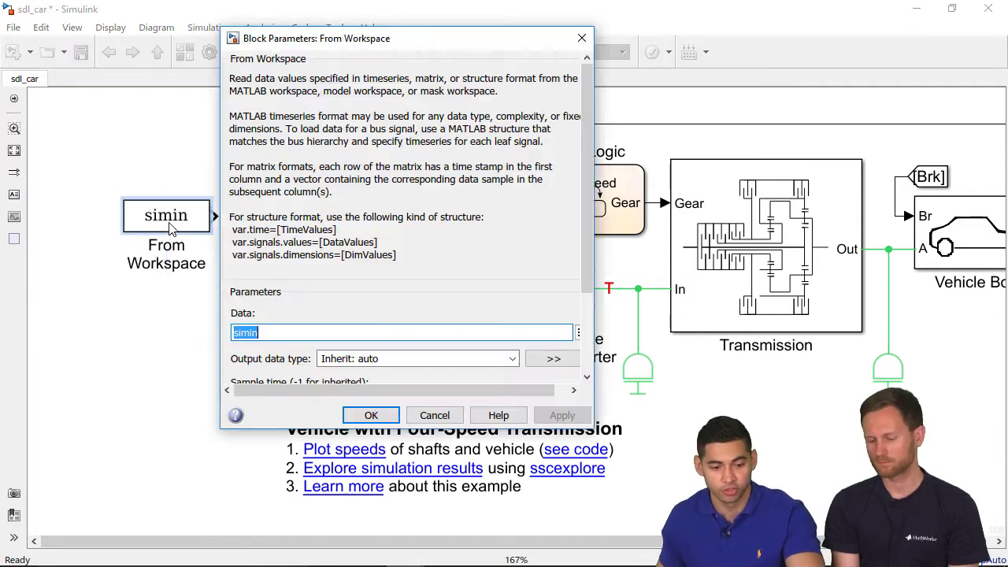
text(DrCycle)
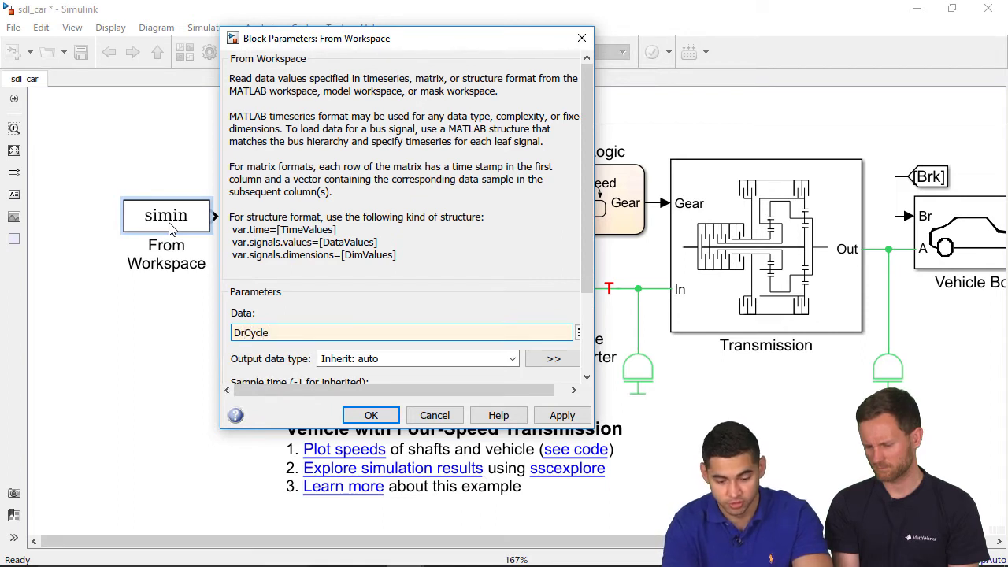
text(s.US06)
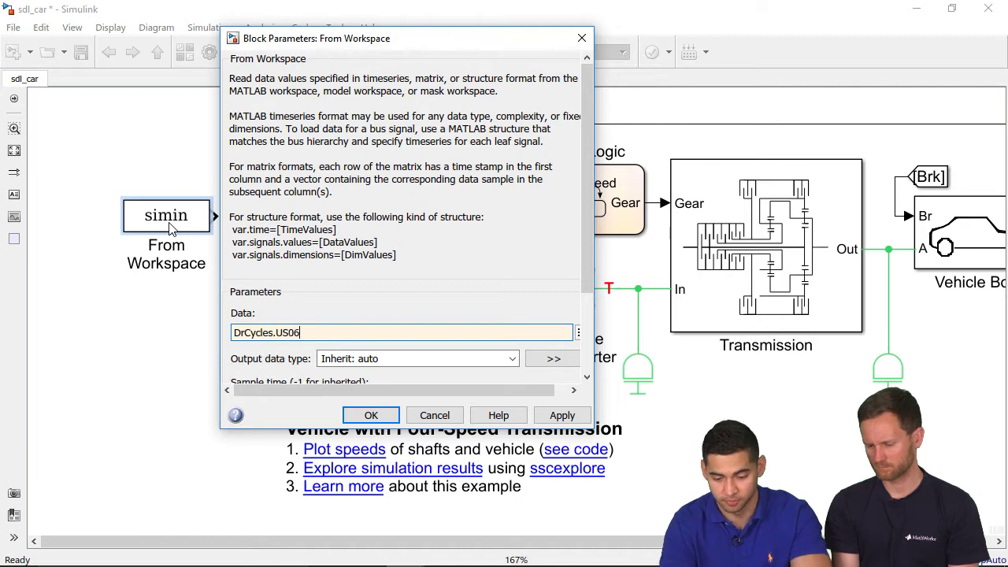
key(Return)
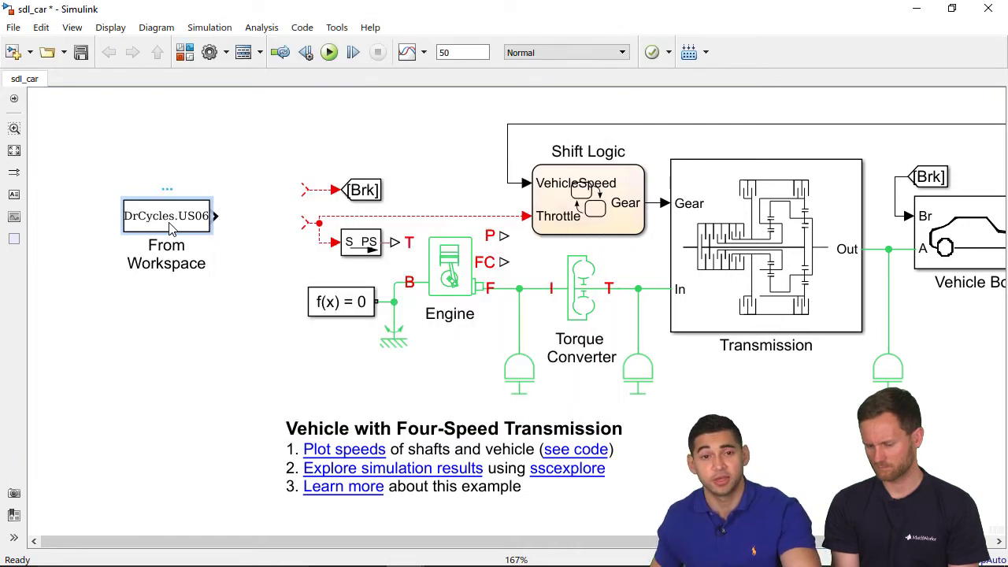
Move From Workspace up-left and add a PID Controller block to its right
drag(185, 223, 47, 200)
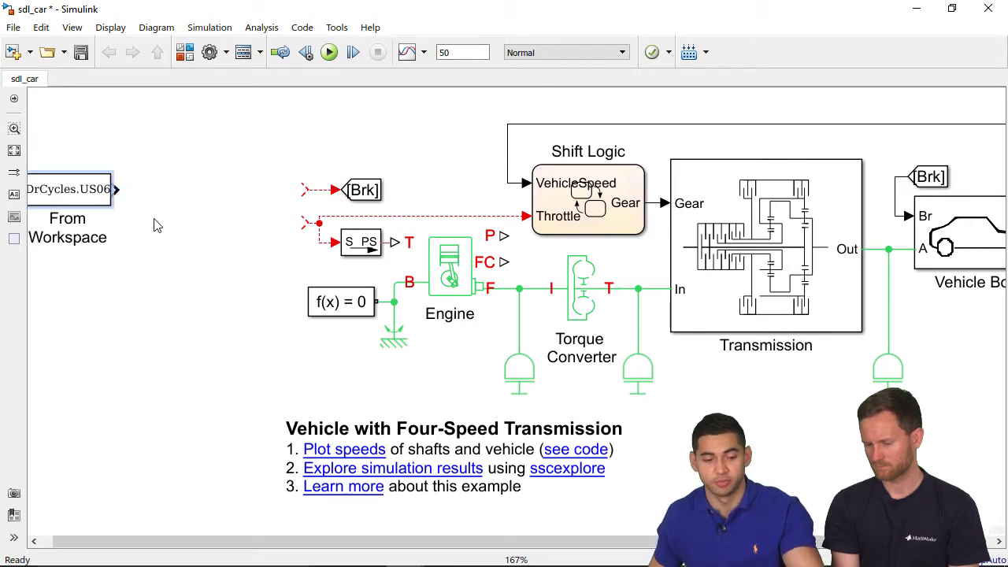
click(156, 229)
text(pid)
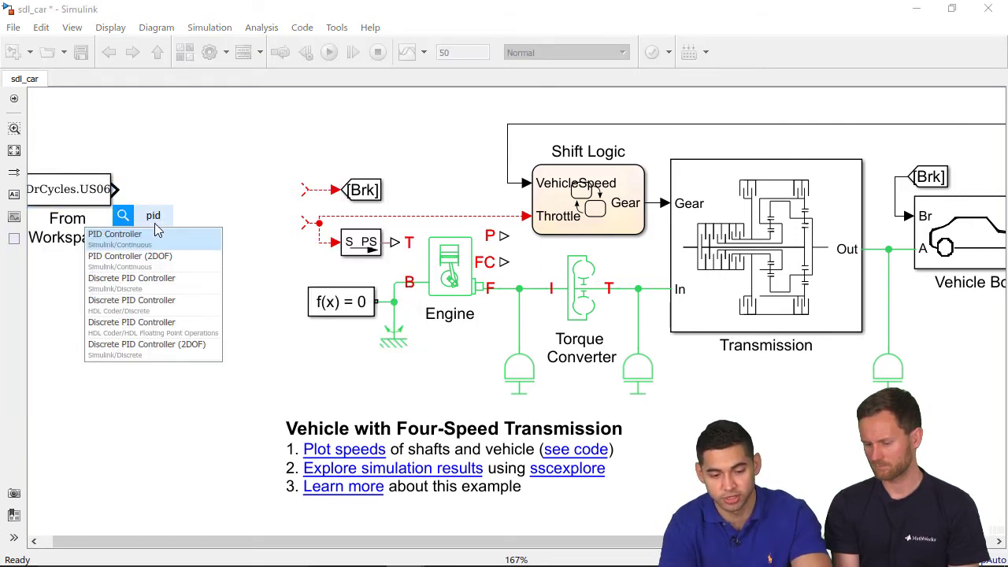
click(132, 240)
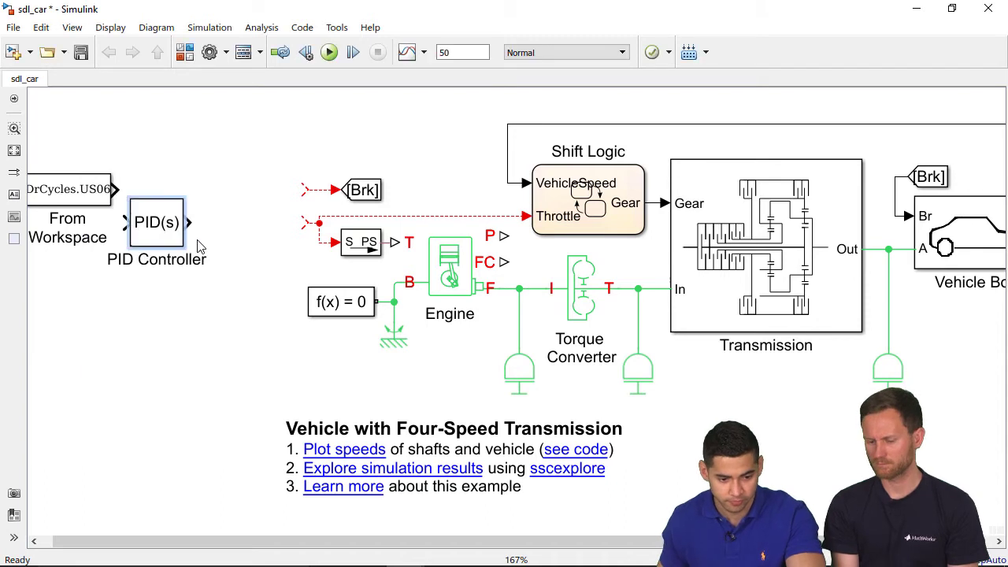
drag(157, 231, 222, 251)
click(157, 318)
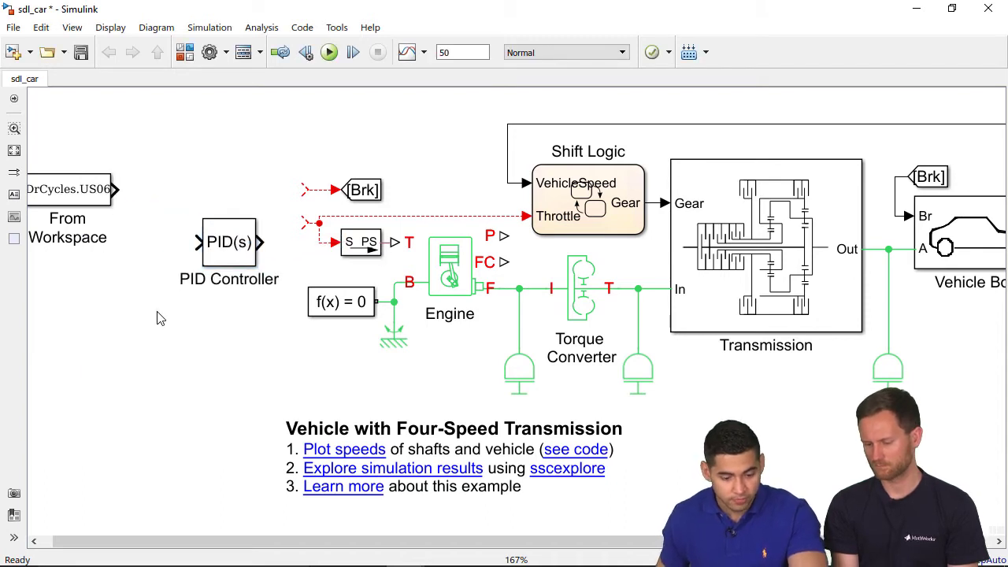
Add a Sum block and change its list of signs to one plus and one minus
text(sum)
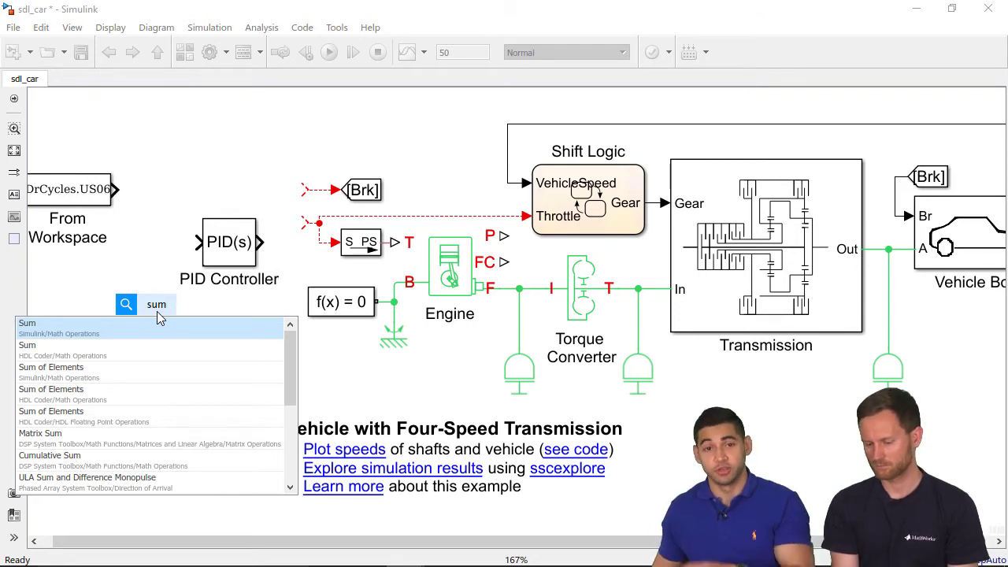
double_click(166, 348)
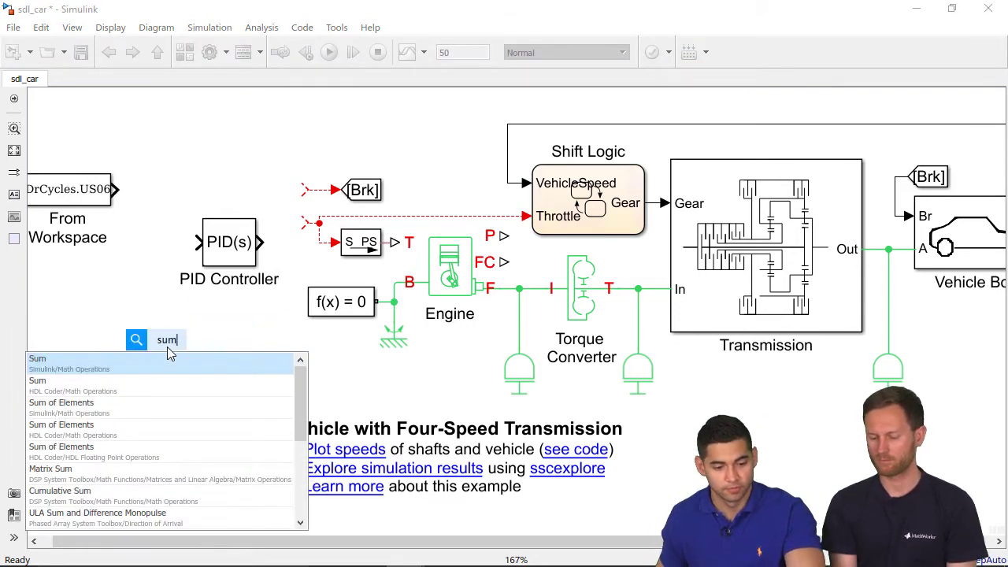
click(150, 360)
double_click(179, 355)
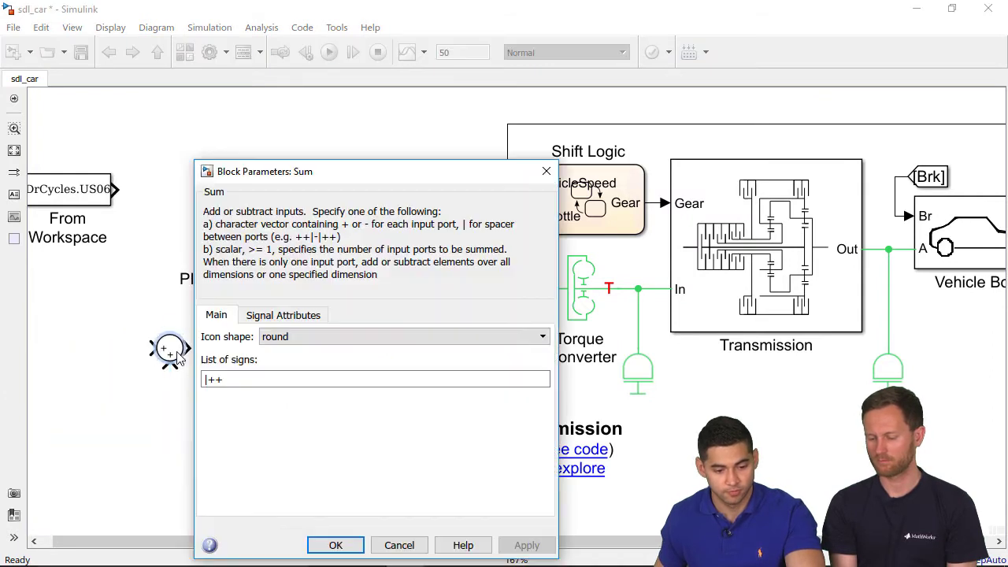
click(234, 377)
click(227, 378)
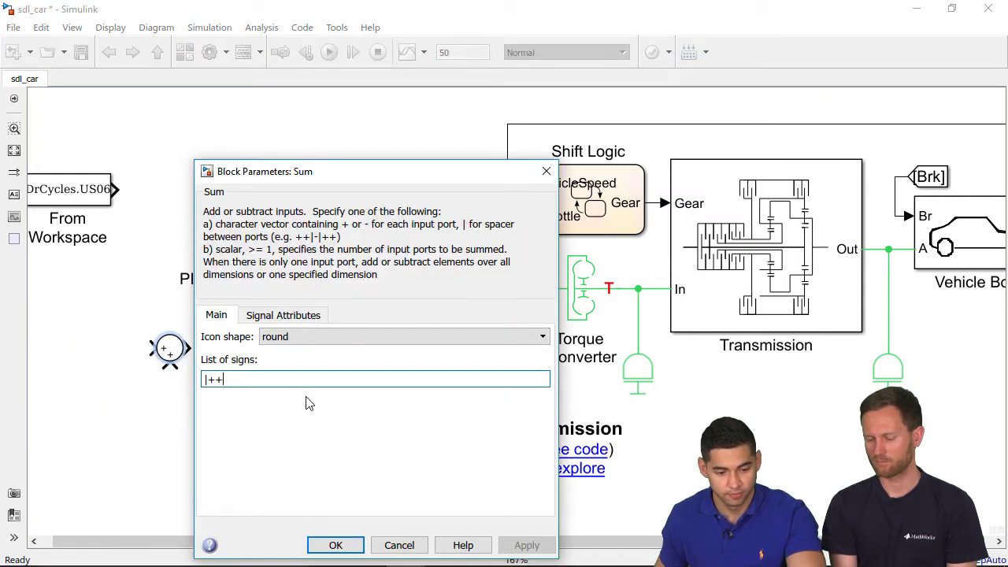
key(BackSpace)
text(-)
key(Return)
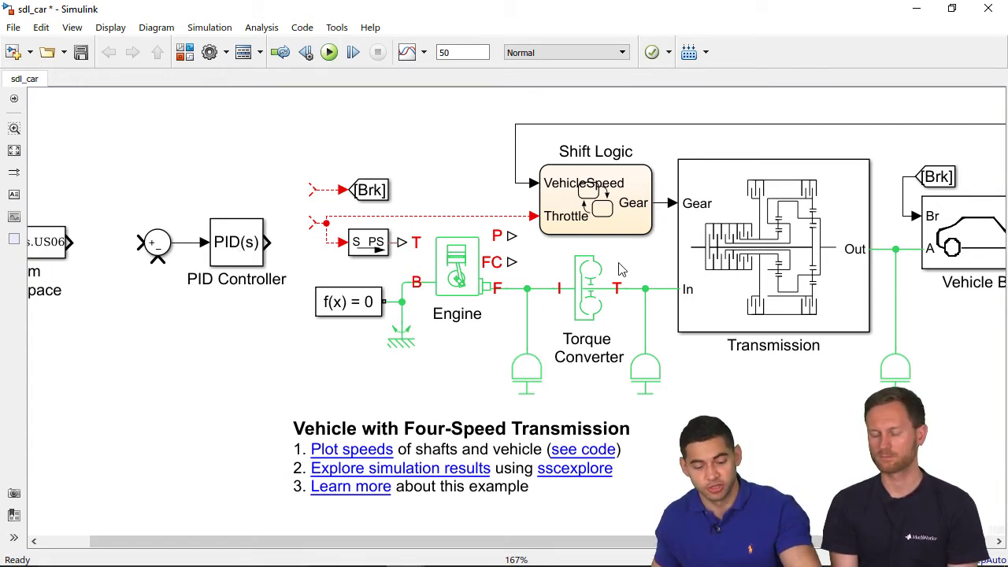
Connect From Workspace to the Sum input and feed Vehicle Body's speed into Sum's lower port
key(space)
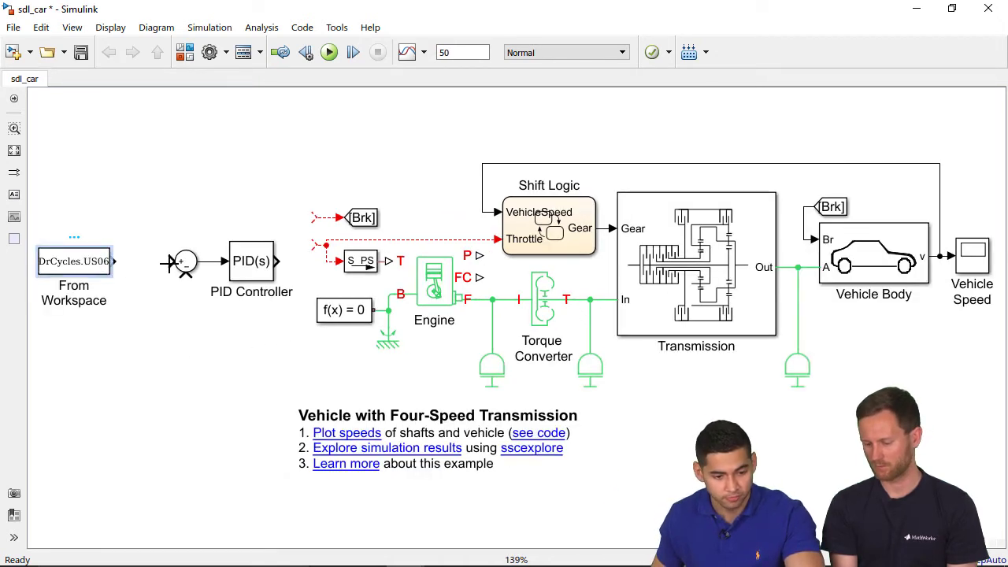
click(172, 262)
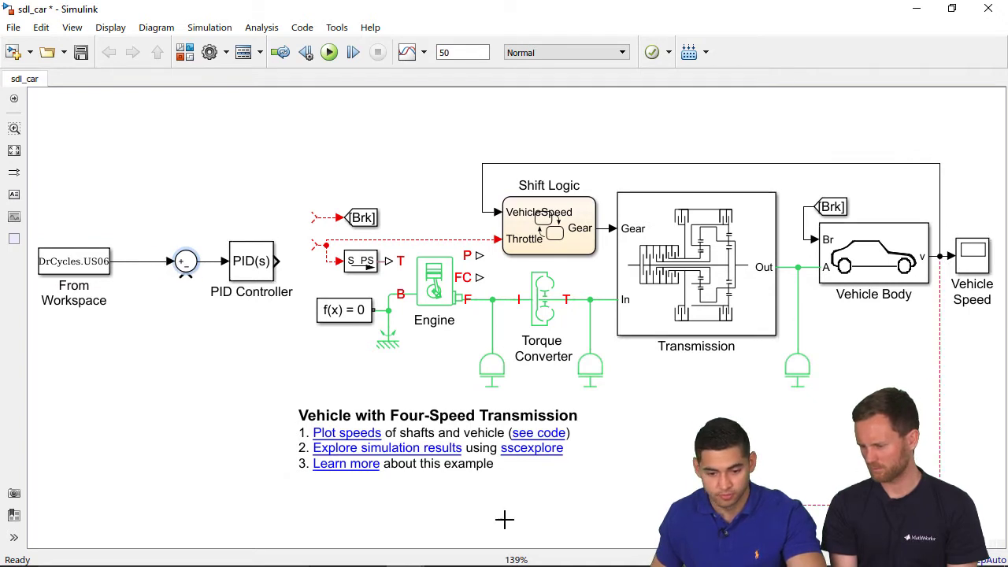
mouse_move(503, 518)
mouse_down()
mouse_move(209, 277)
mouse_move(186, 277)
mouse_up()
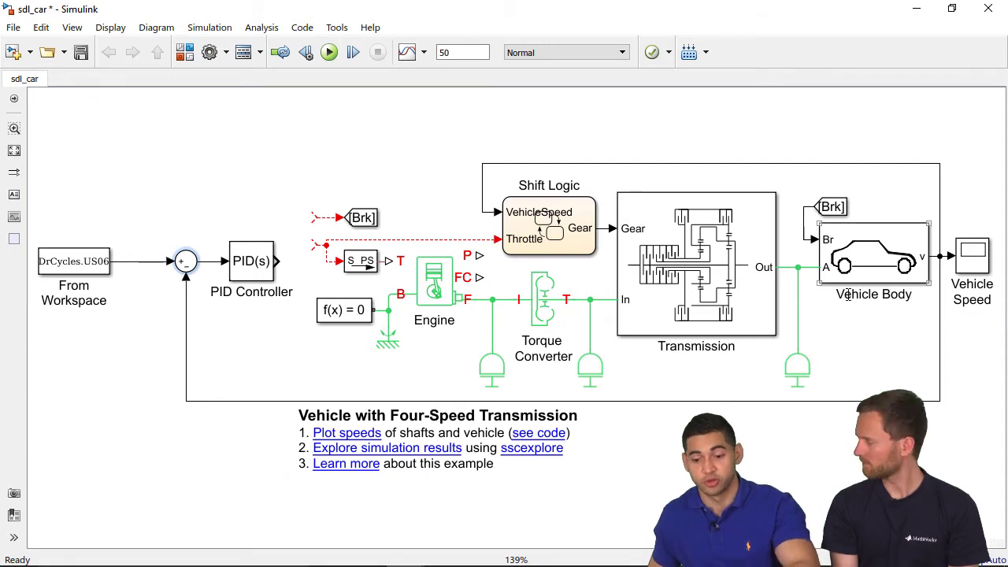
Inspect the Vehicle Body subsystem's velocity converter settings without changing them
click(870, 273)
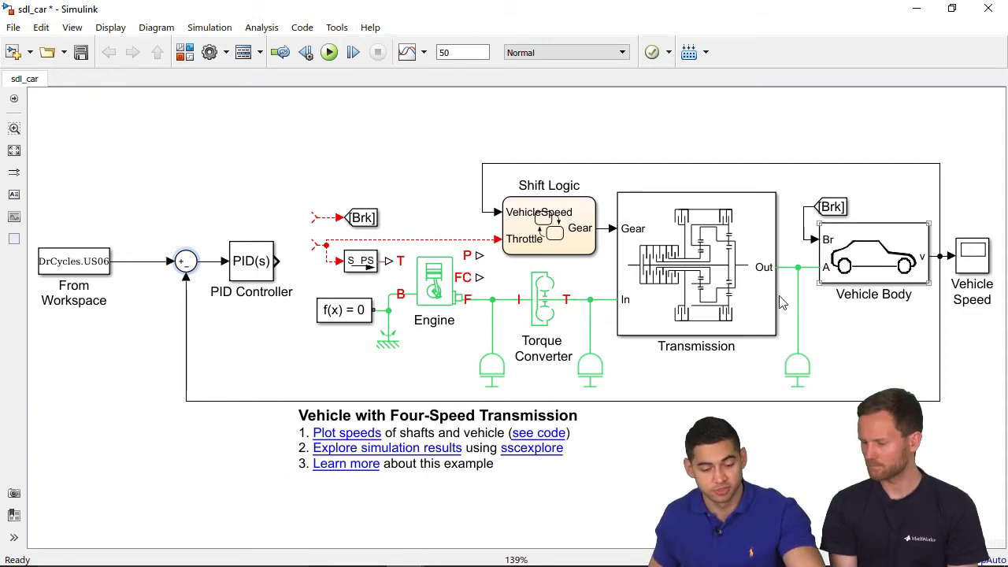
click(85, 230)
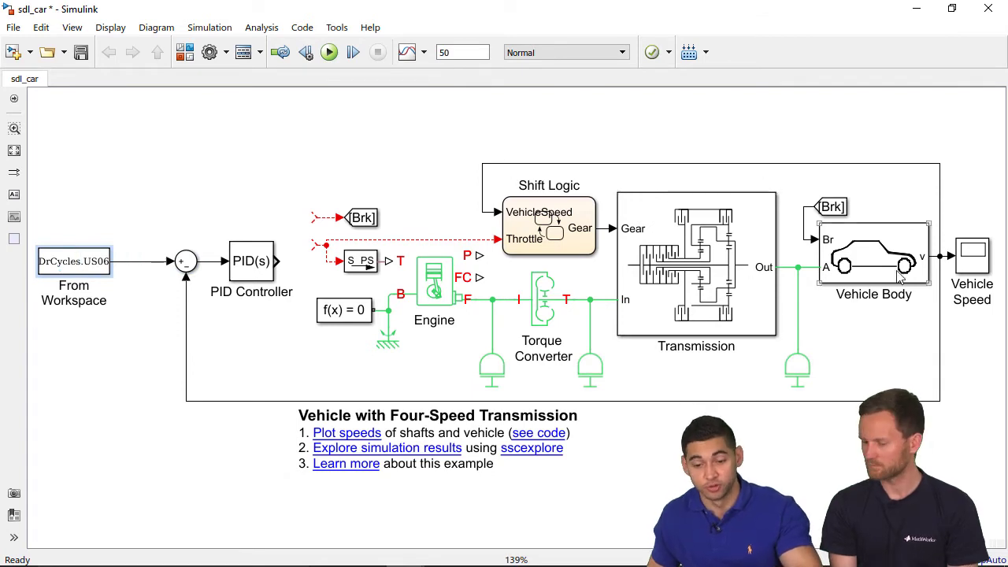
double_click(911, 244)
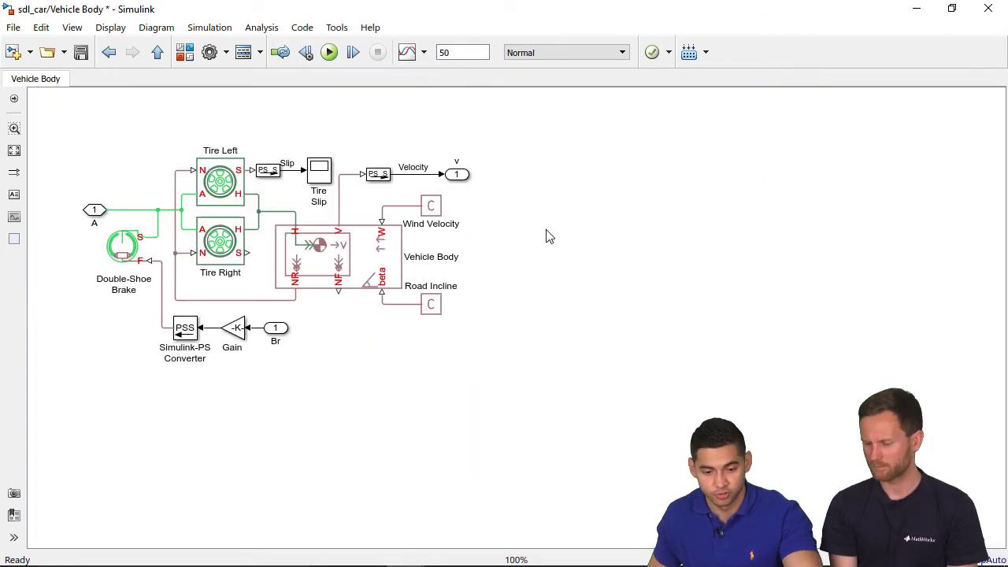
double_click(378, 175)
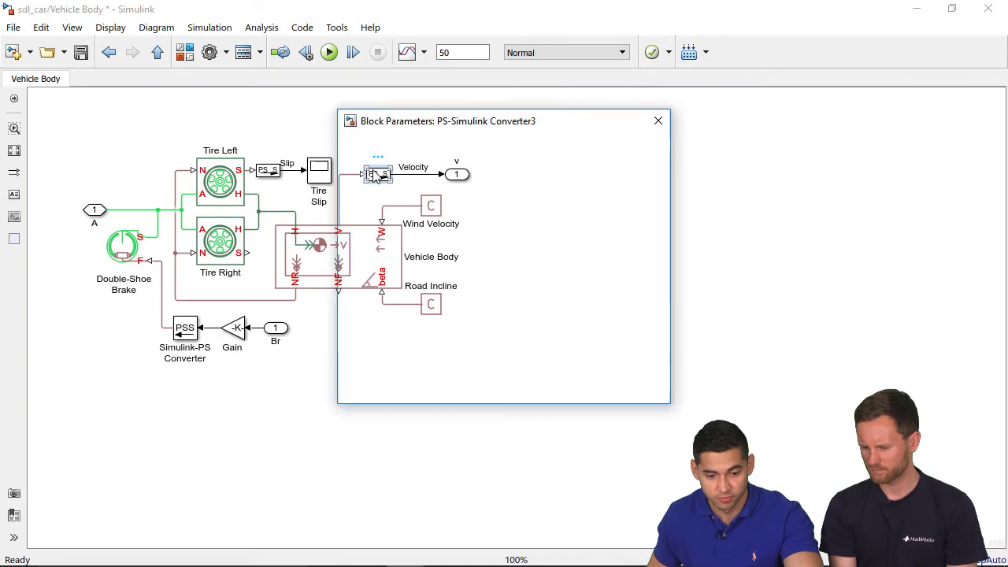
click(509, 307)
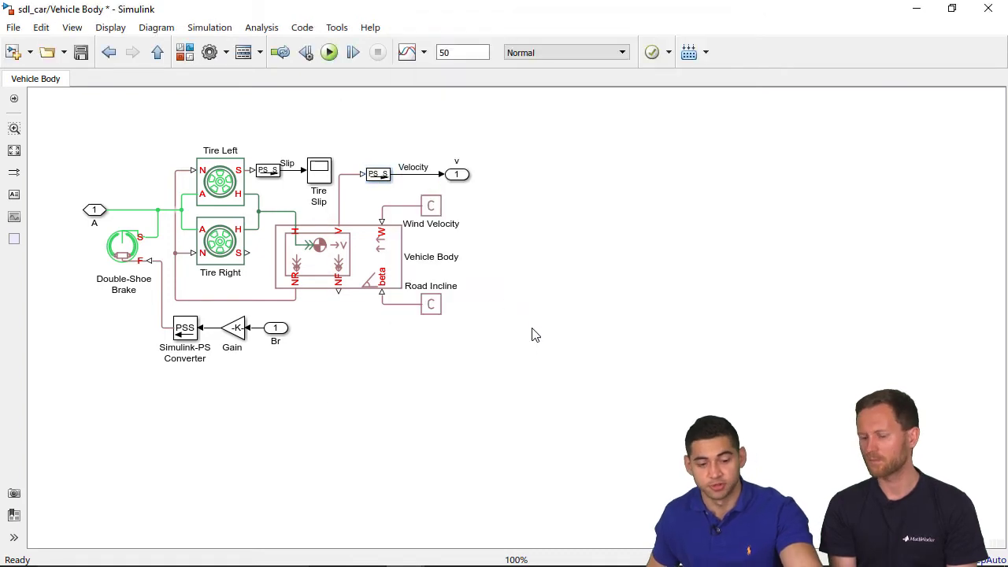
key(Escape)
Move the source, Sum and PID blocks together left and down to tidy the layout
click(125, 335)
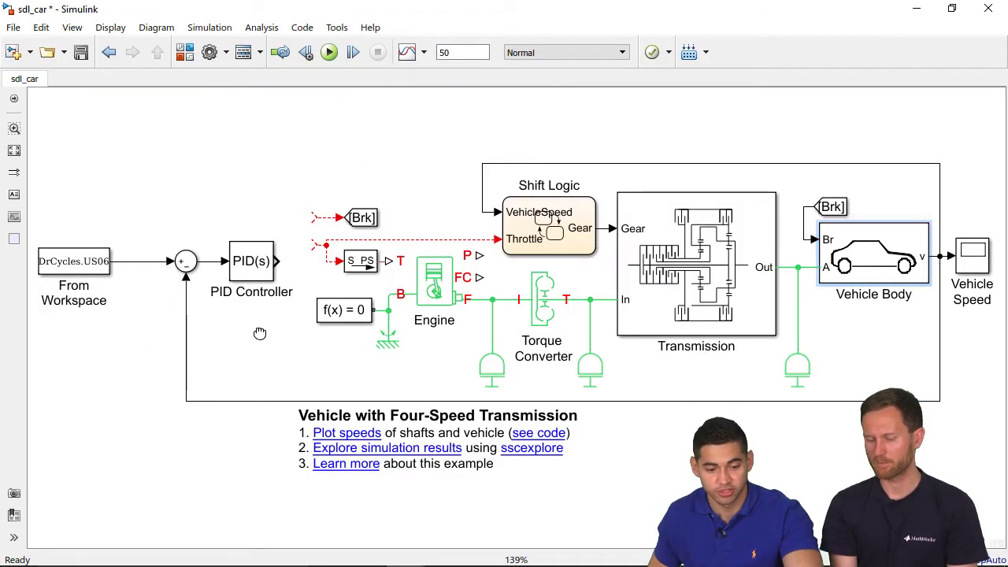
drag(259, 333, 480, 297)
drag(210, 166, 494, 274)
drag(472, 236, 325, 259)
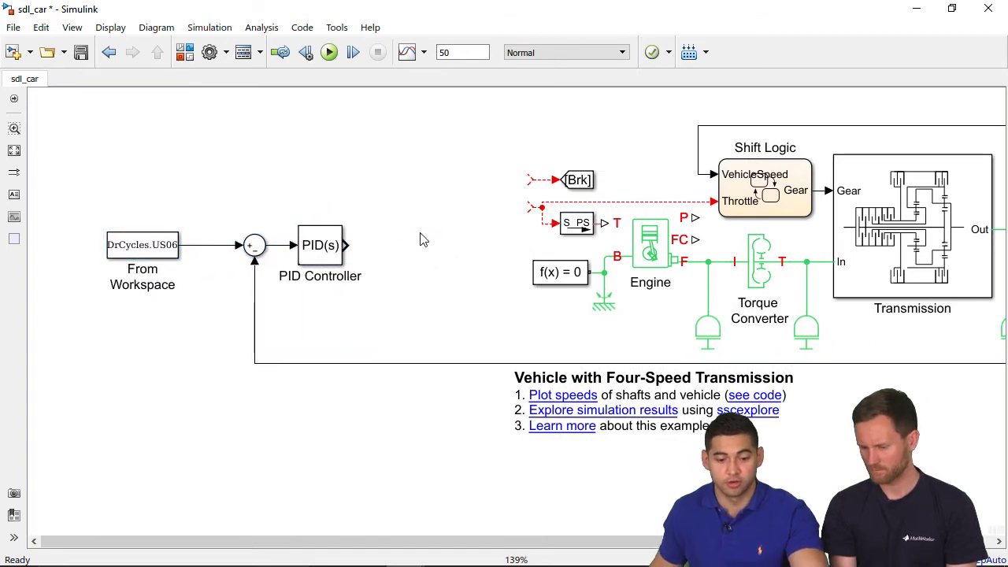
scroll(472, 260, down, 3)
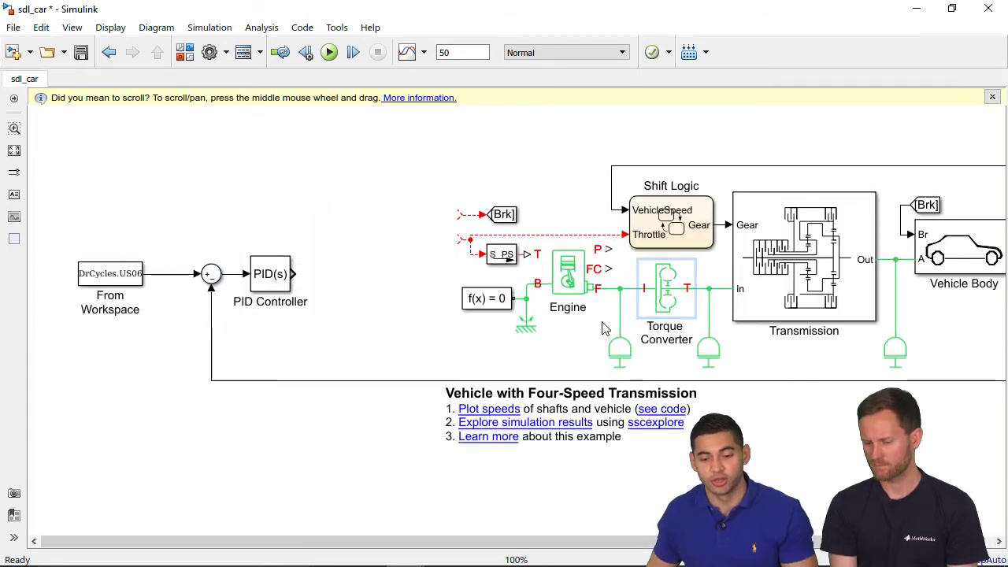
scroll(606, 314, up, 1)
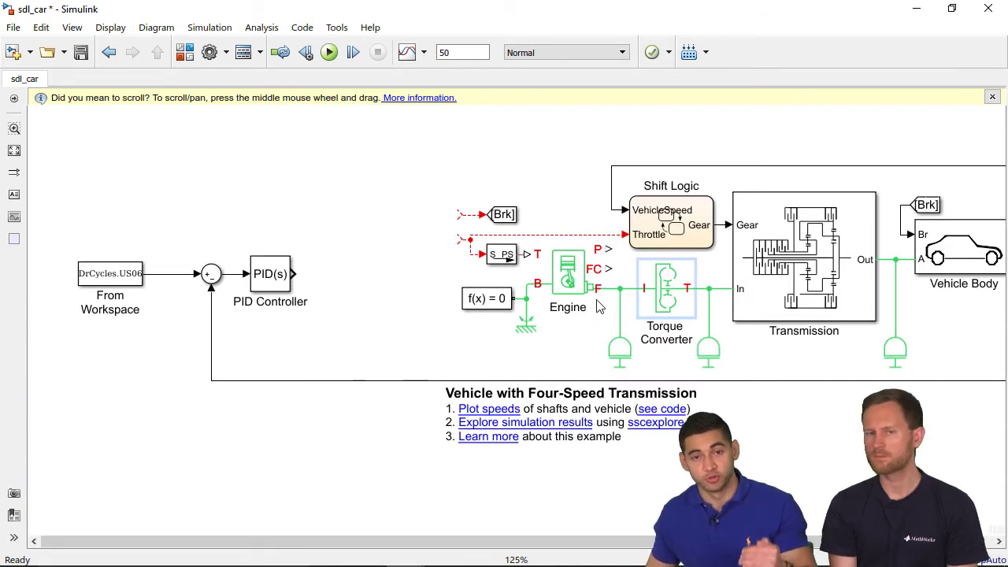
click(579, 279)
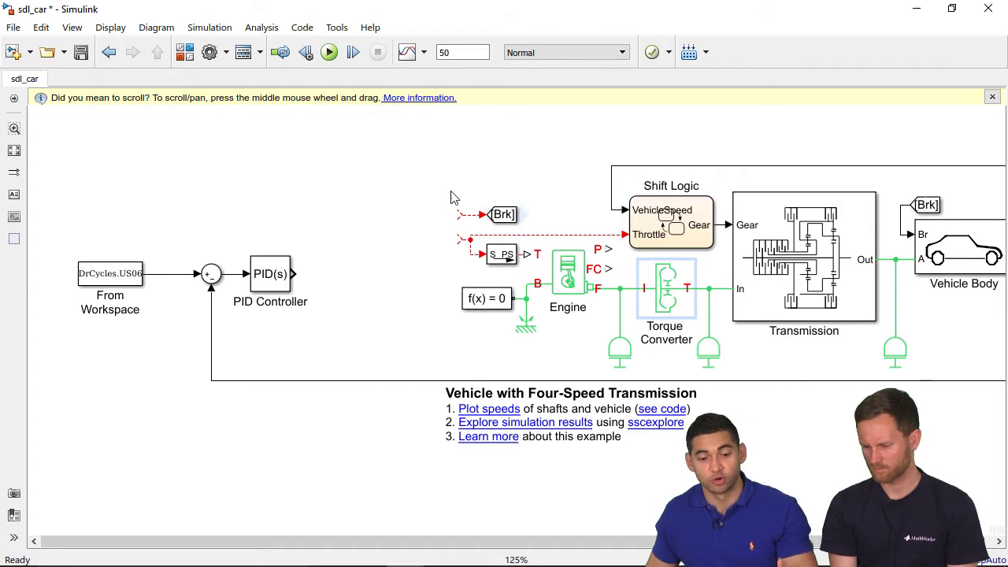
drag(451, 192, 509, 227)
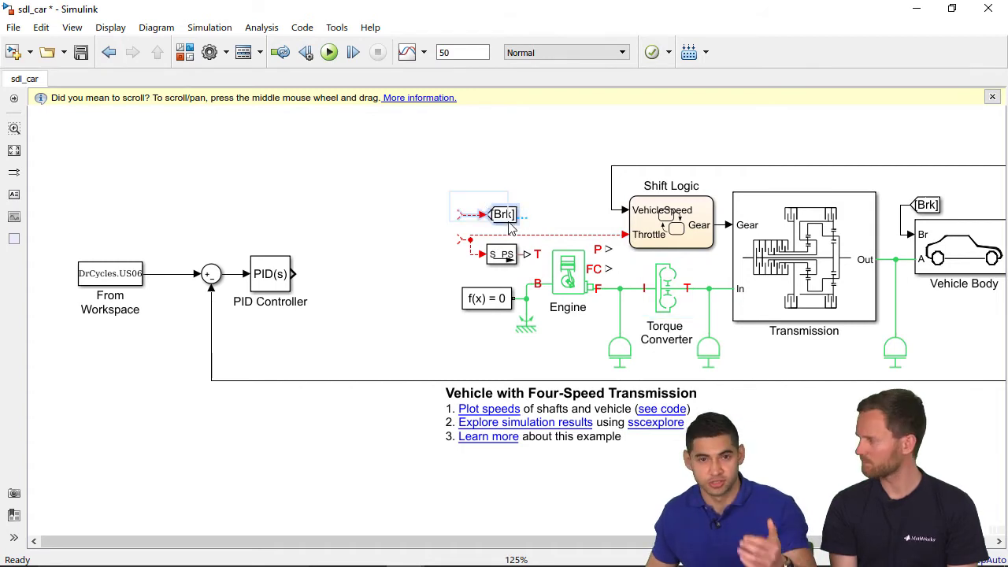
click(271, 285)
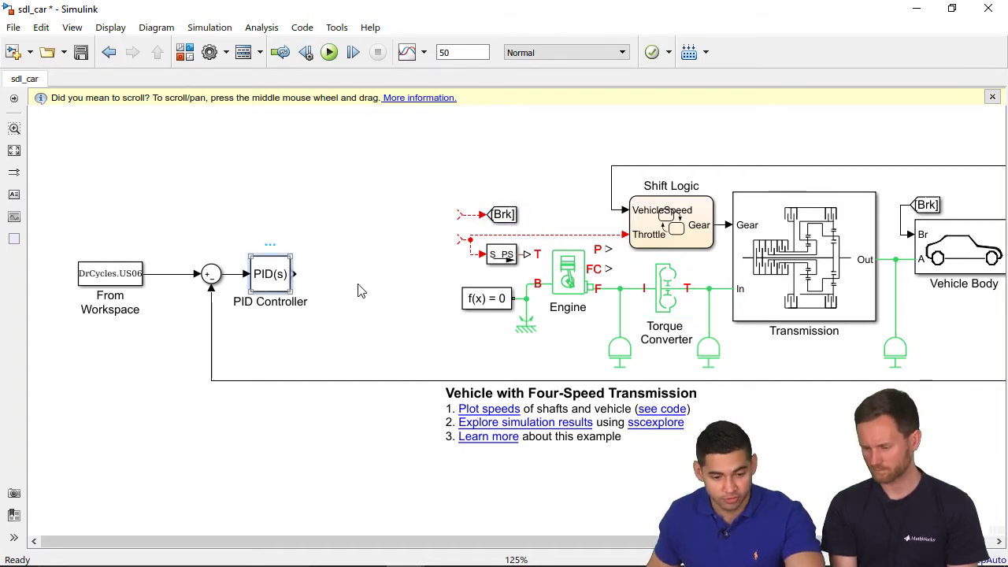
Enable output limiting on the PID Controller with upper limit 1 and lower limit -1
double_click(285, 276)
click(387, 267)
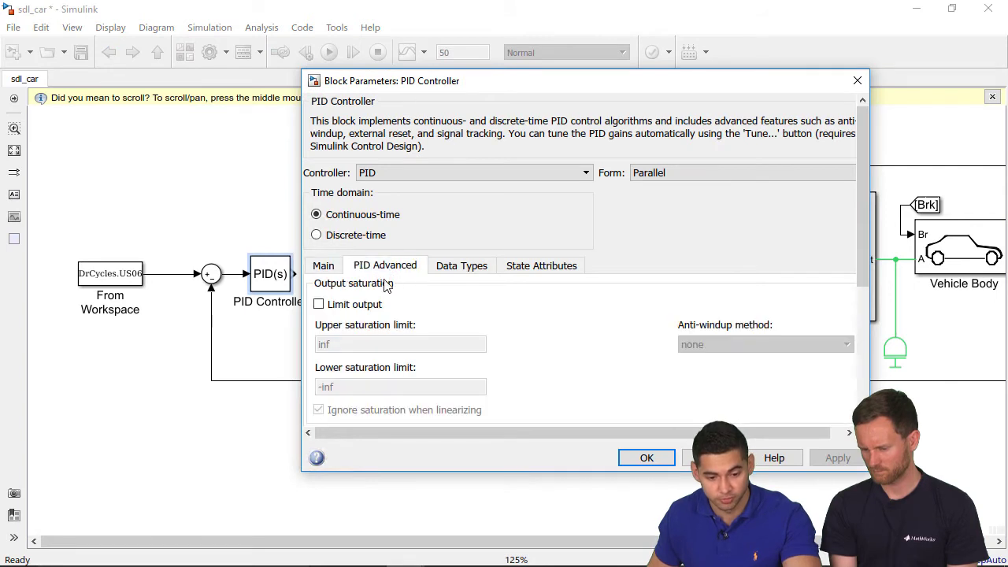
click(318, 304)
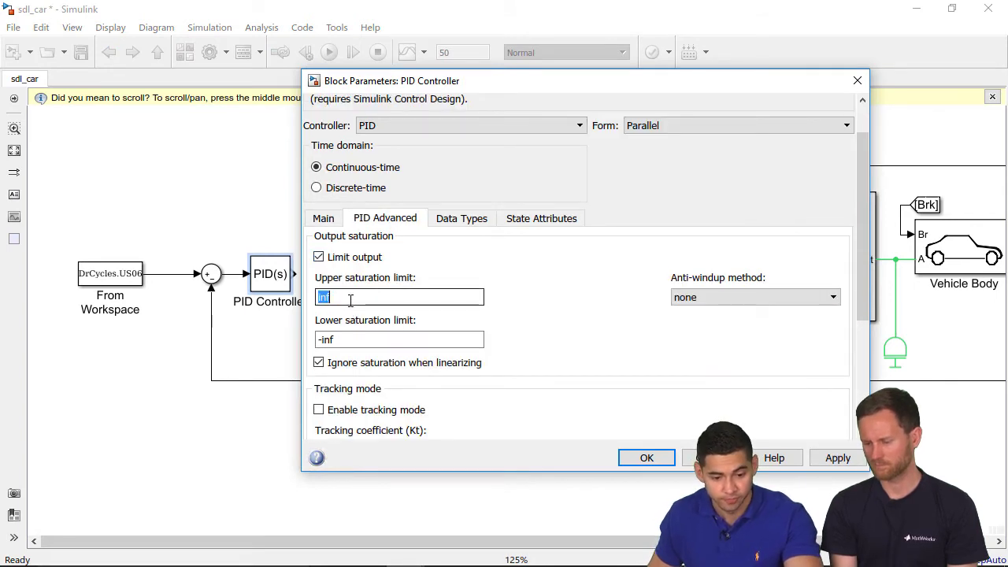
text(1)
key(Tab)
text(-1)
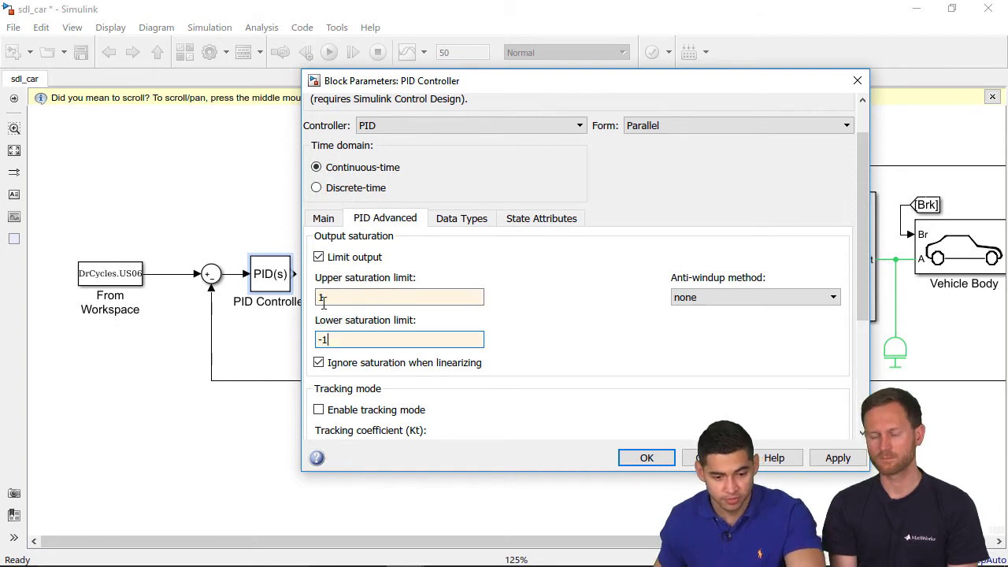
Switch the controller type to PI with P .145 and I .015
click(323, 218)
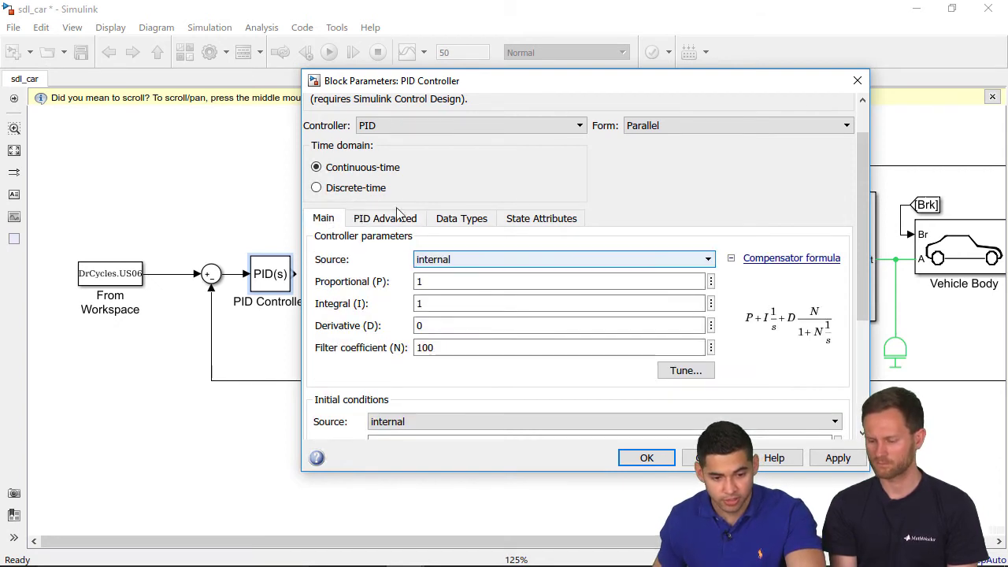
click(406, 125)
key(Escape)
key(Down)
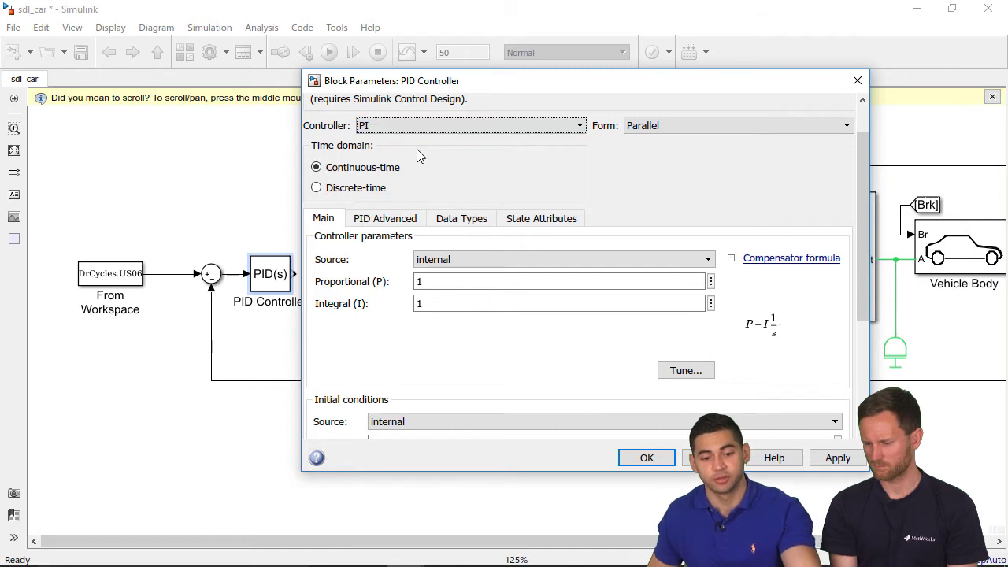
double_click(446, 281)
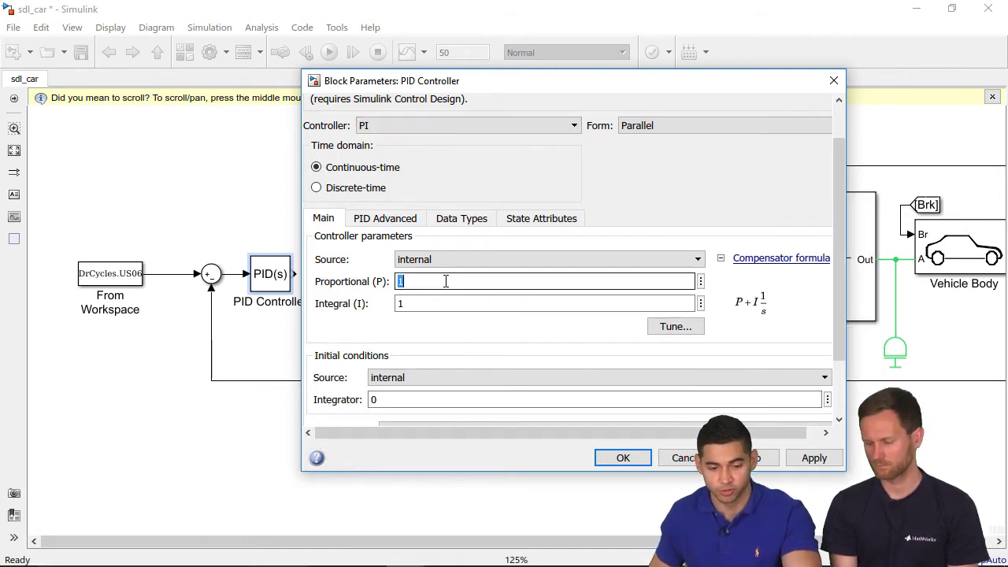
text(.145)
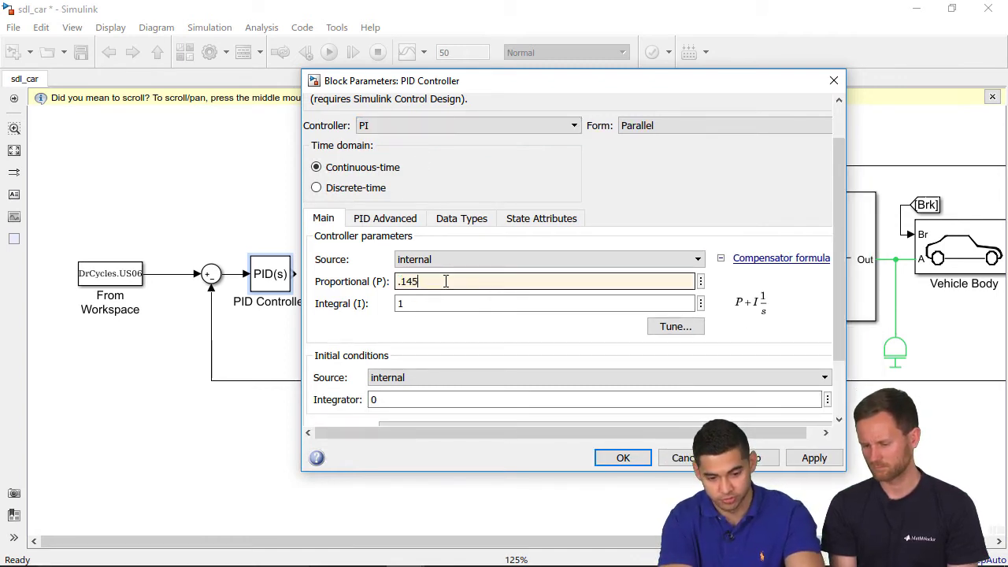
key(Tab)
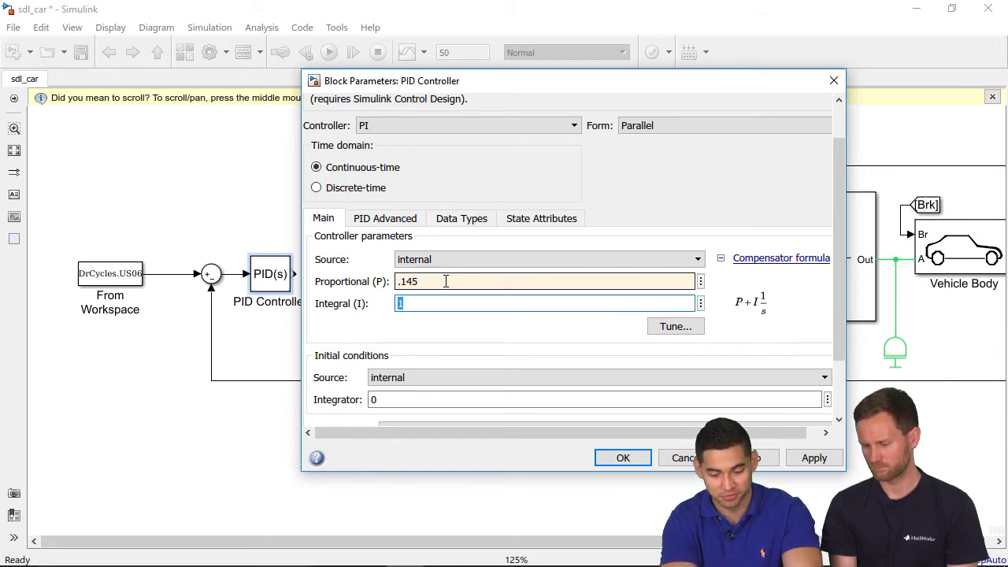
text(.015)
key(Return)
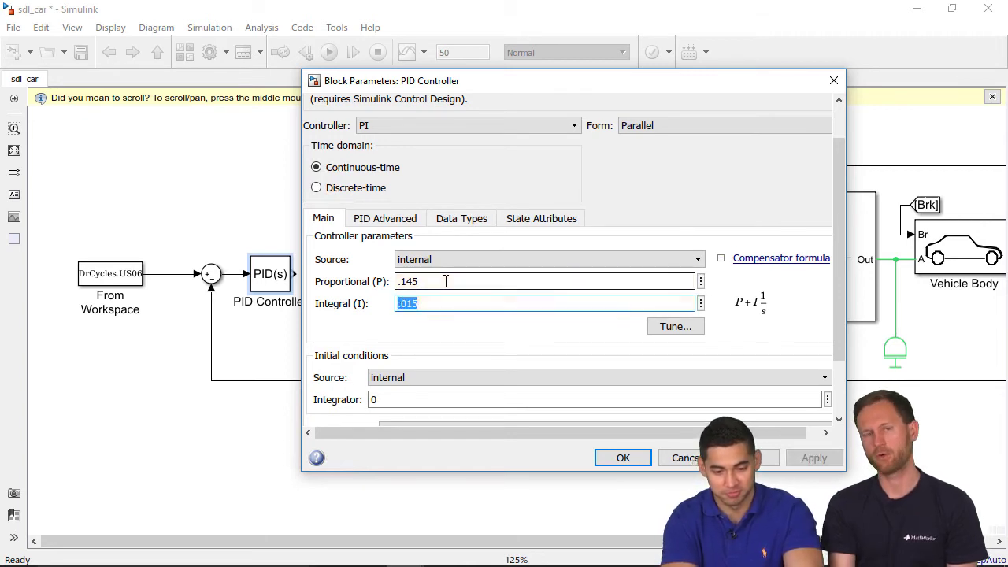
key(Return)
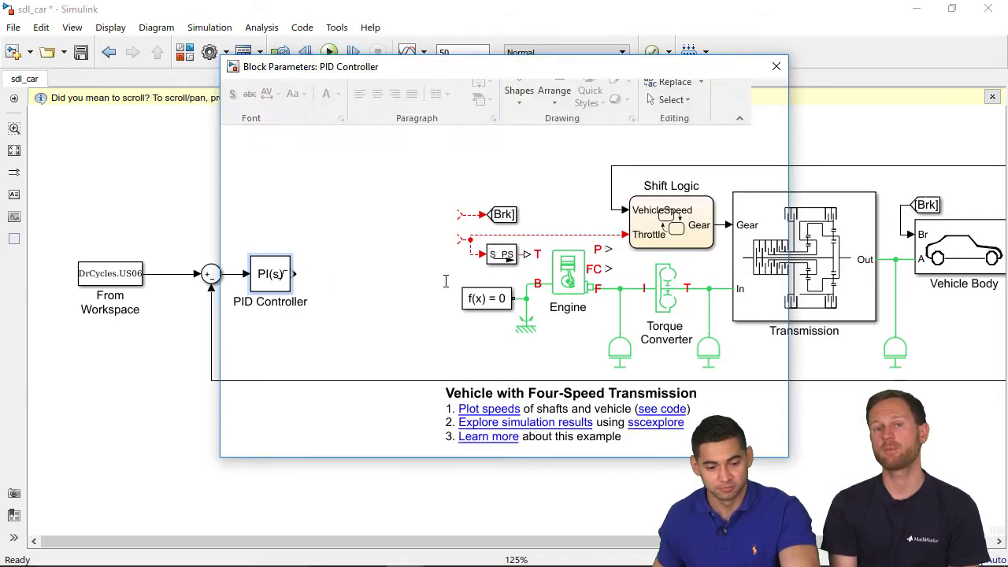
click(394, 199)
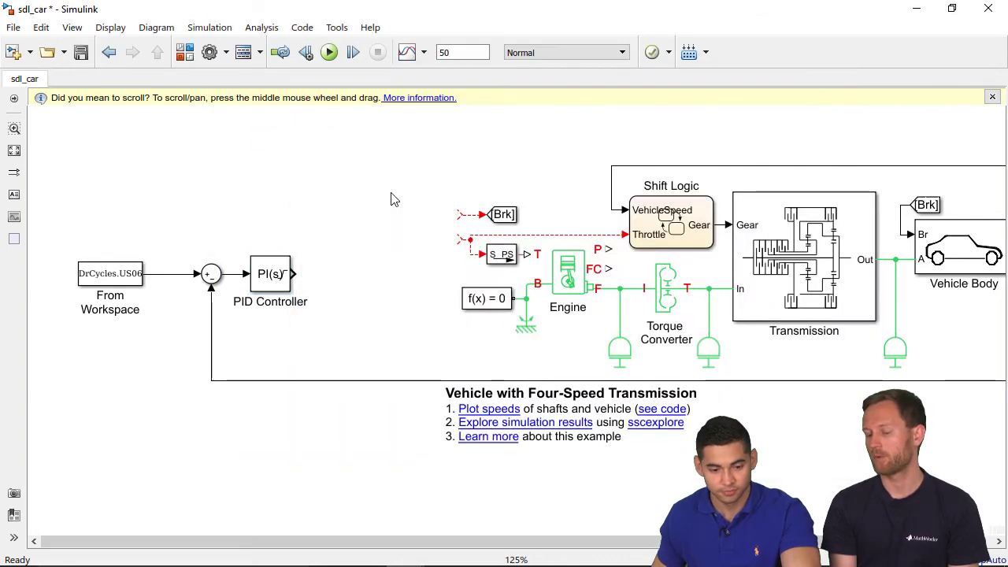
Insert a Saturation block and connect it to the controller output
double_click(390, 253)
text(saturat)
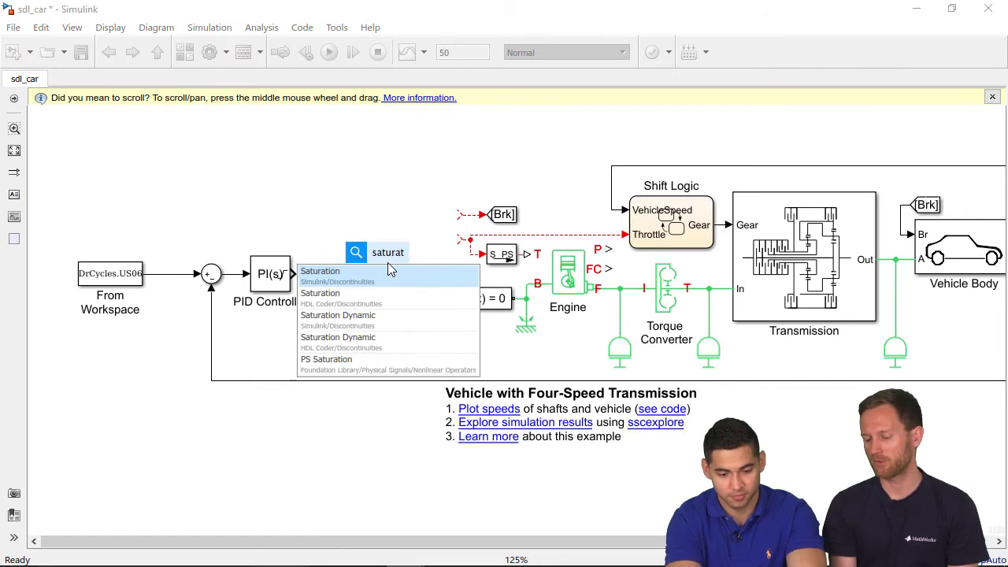
key(Return)
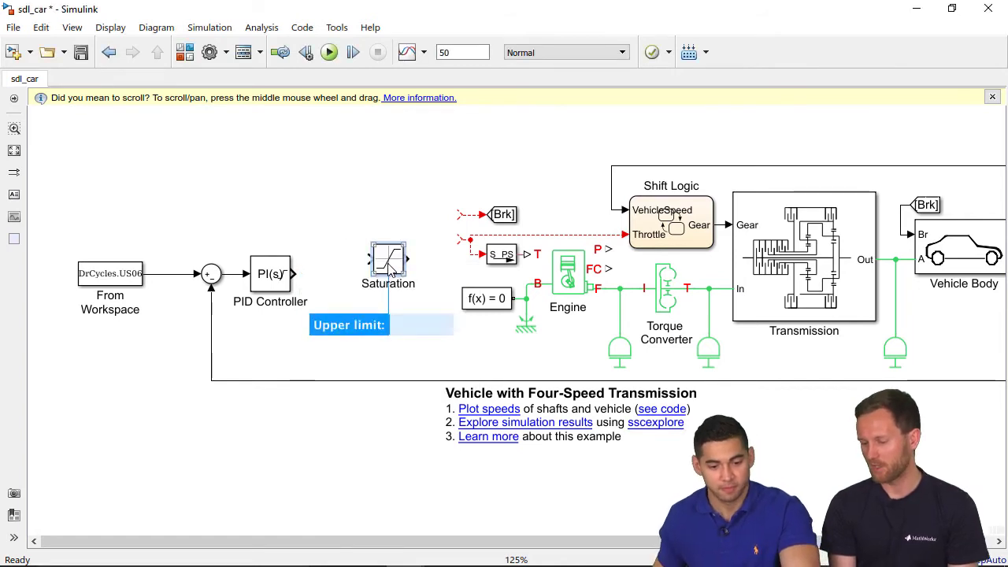
drag(376, 289, 381, 227)
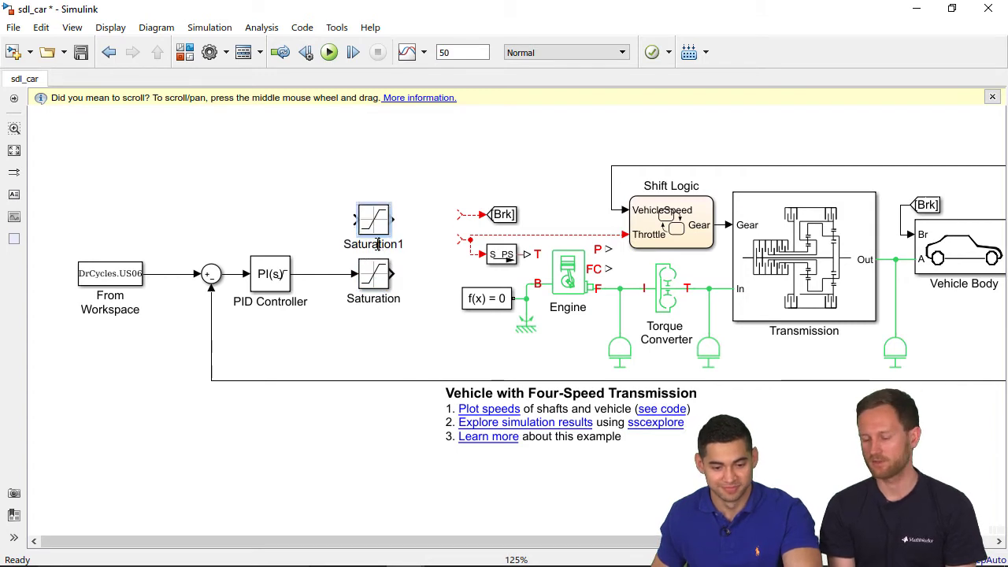
Rename the two Saturation blocks to BPP and APP
double_click(376, 244)
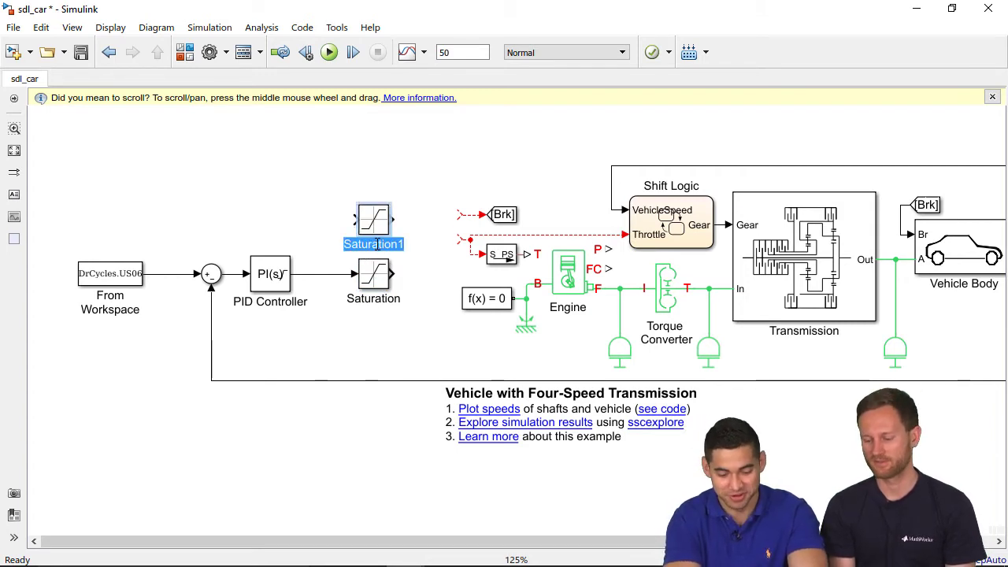
text(BPP)
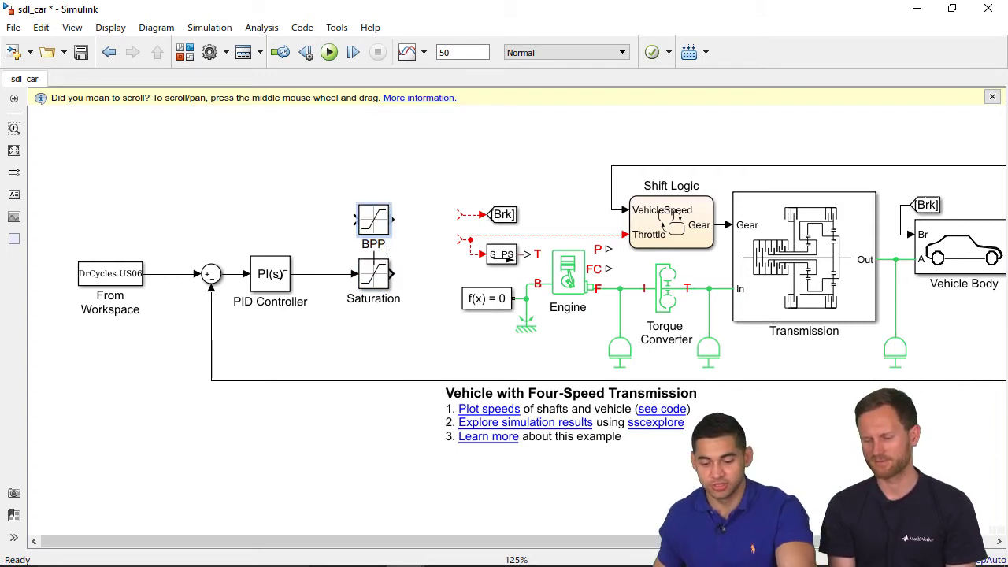
click(307, 297)
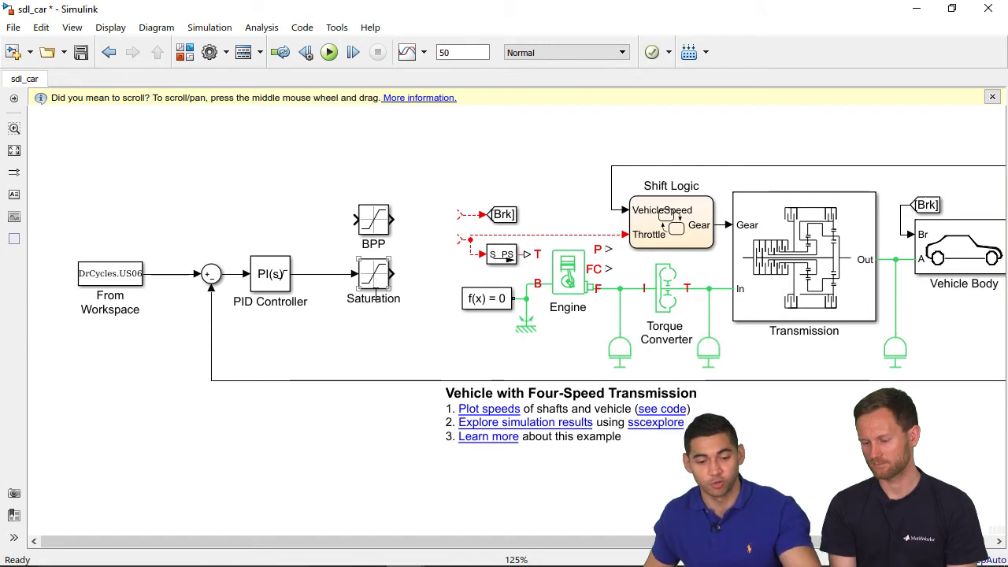
double_click(375, 296)
text(APP)
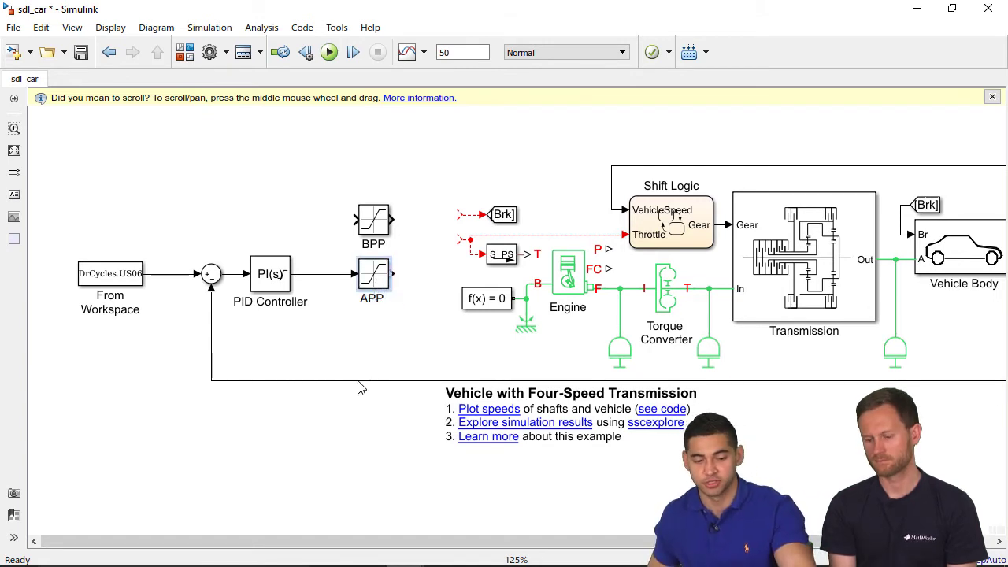
click(388, 338)
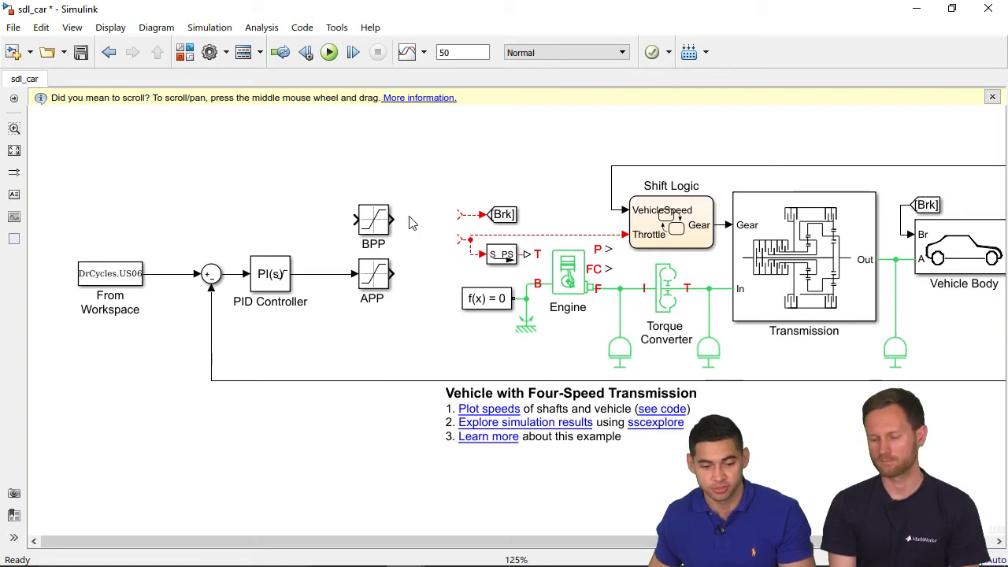
Shift BPP and APP left and branch the PID output into BPP's input
drag(416, 191, 352, 293)
key(ctrl+z)
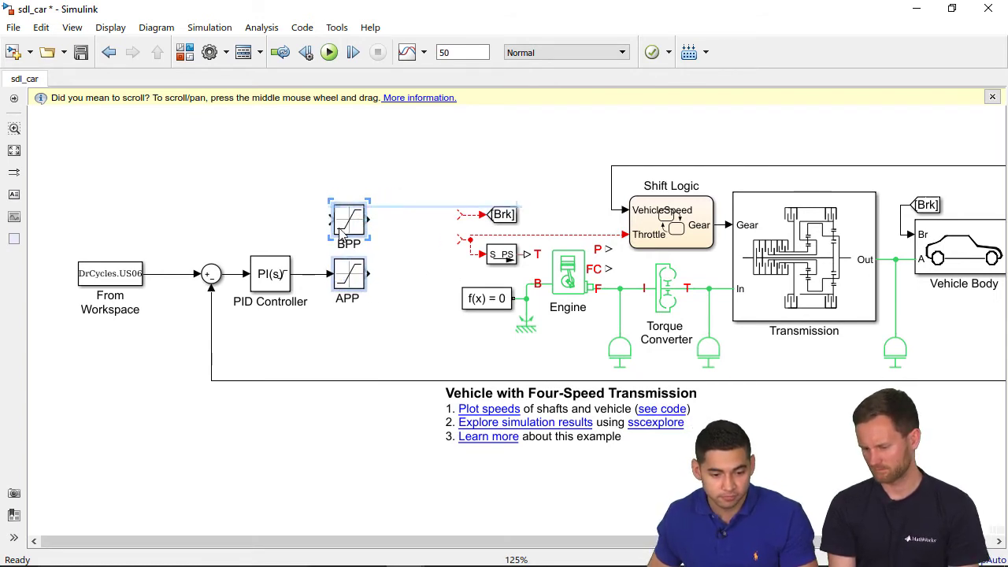
drag(305, 277, 332, 221)
Set BPP's upper limit to 0 and lower limit to -inf
double_click(344, 224)
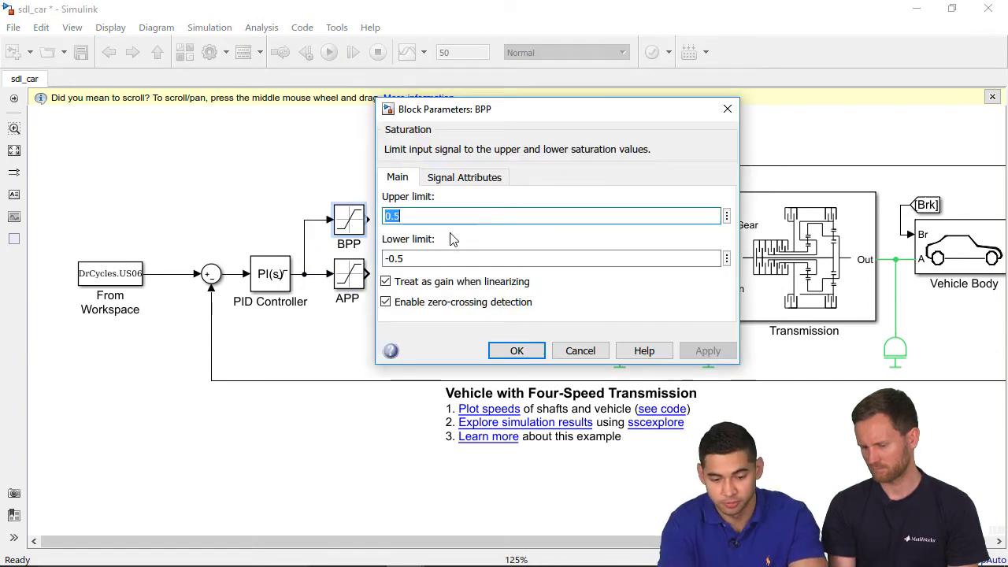
text(0)
key(Tab)
text(-)
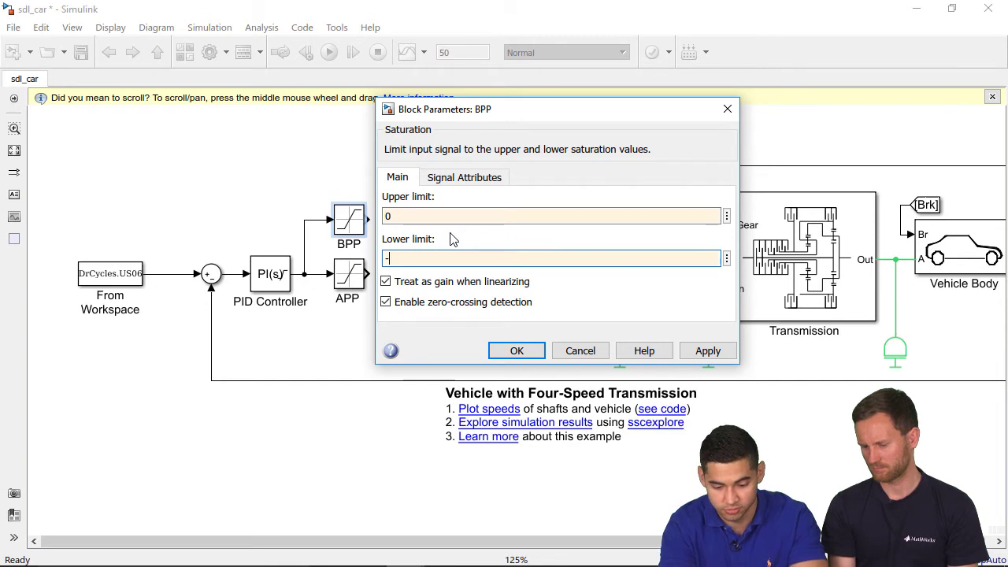
text(inf)
key(Return)
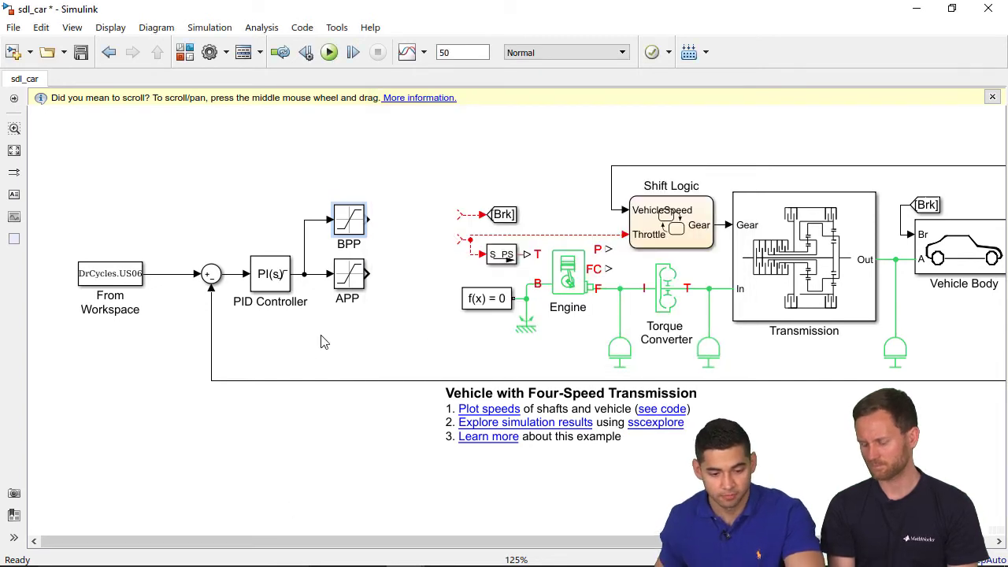
Set APP's upper limit to inf and lower limit to 0
double_click(349, 273)
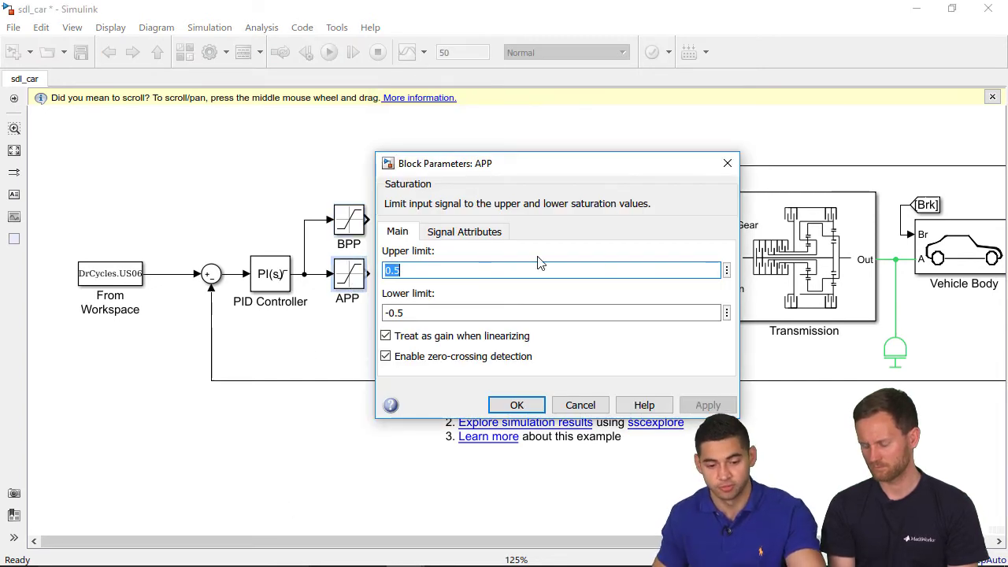
text(1)
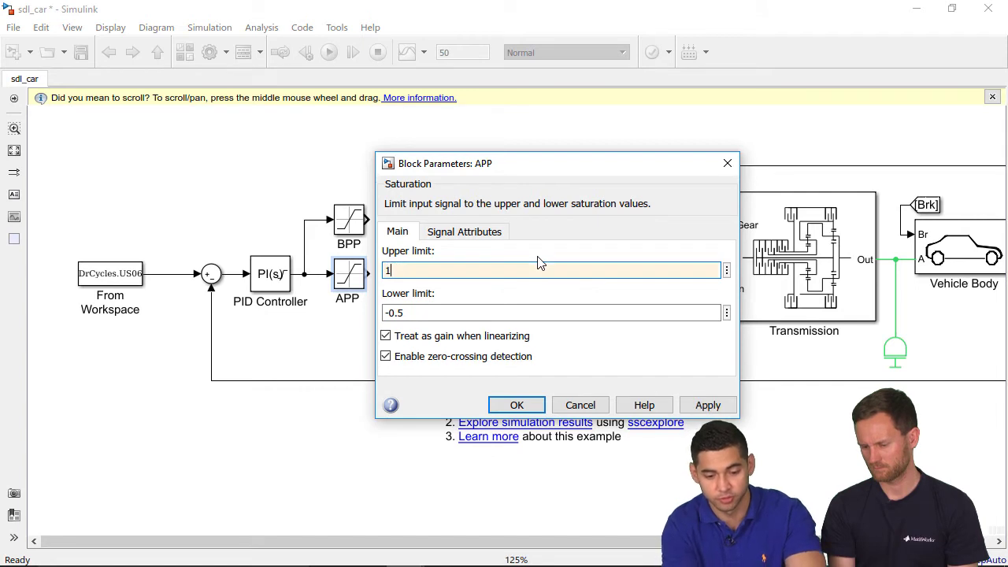
key(Tab)
double_click(536, 268)
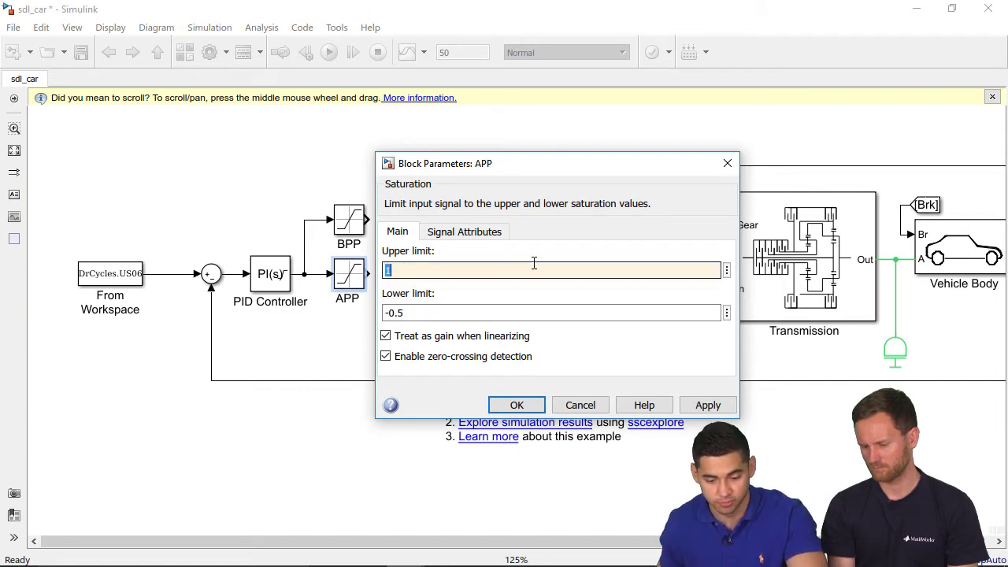
text(inf)
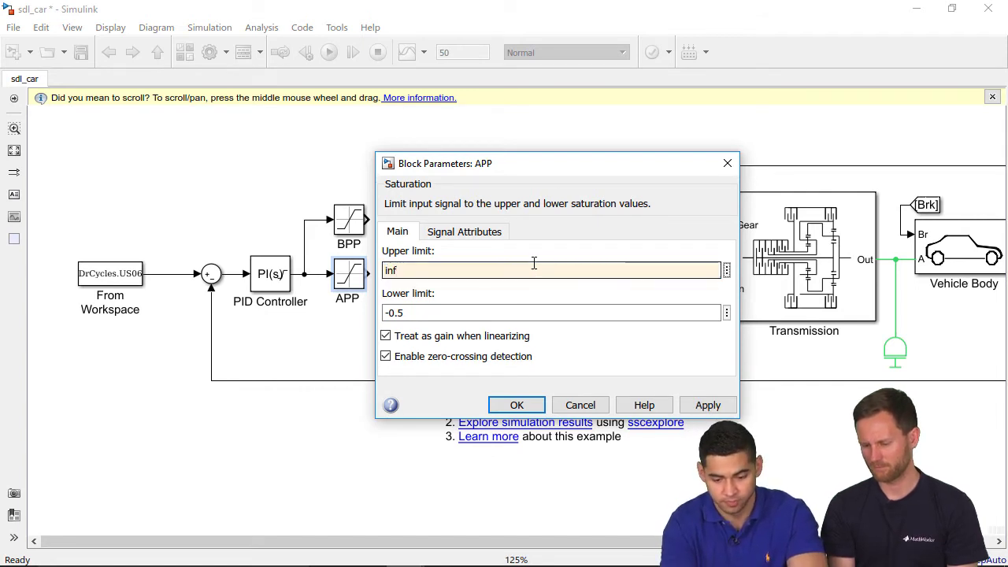
key(Tab)
key(Tab)
text(0)
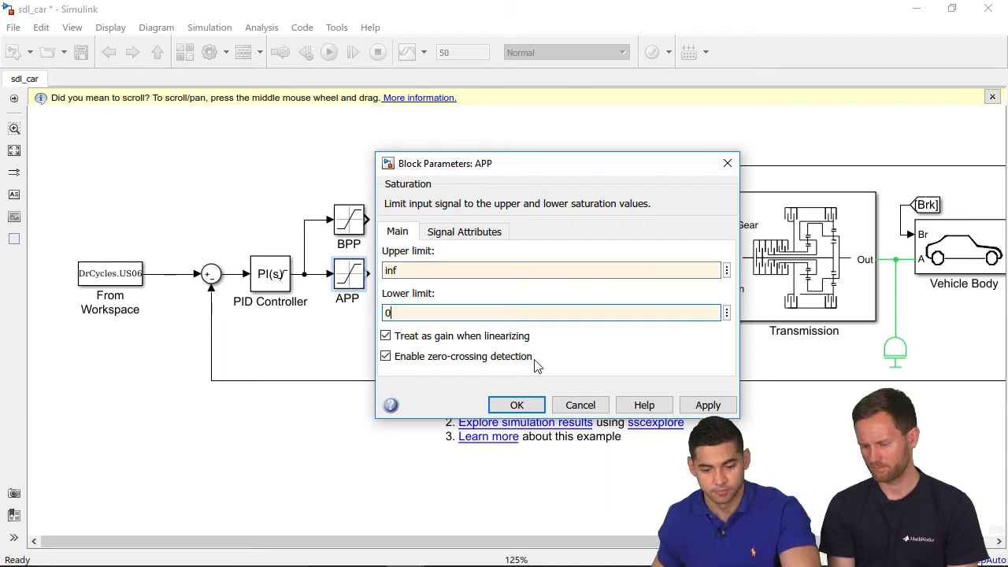
click(516, 404)
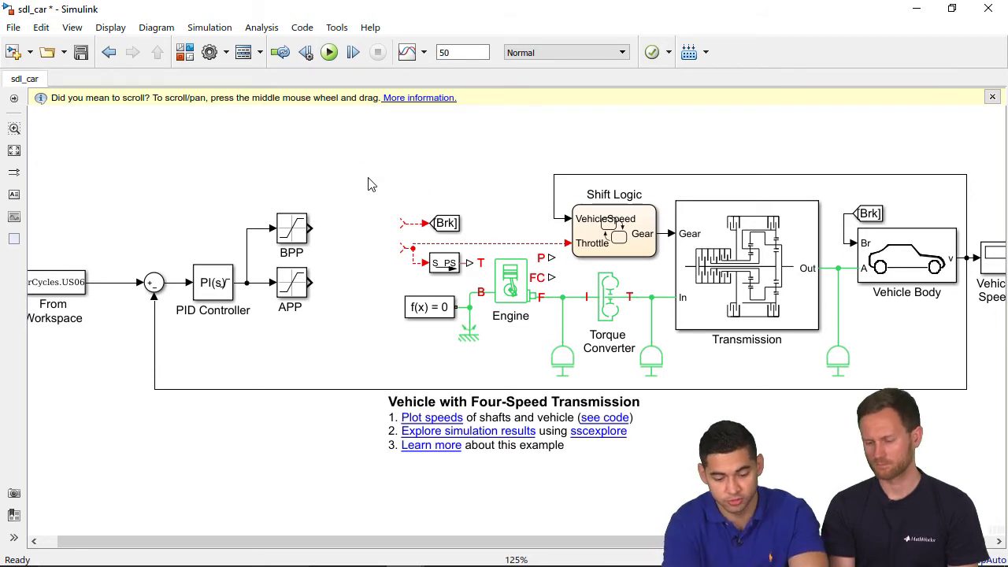
text(u)
text(abs)
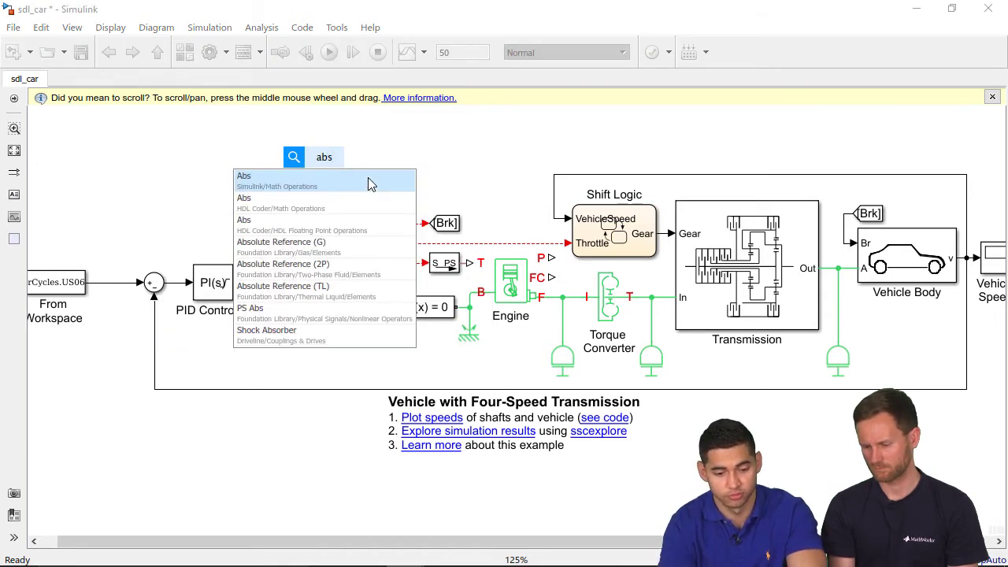
Place an Abs block on BPP's output line and draw APP's output signal line
key(Return)
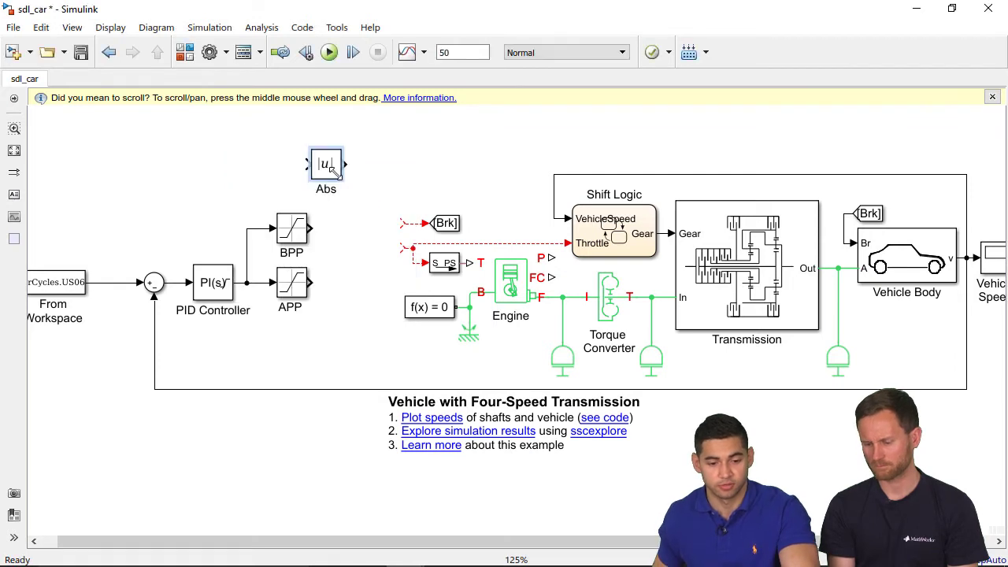
drag(323, 166, 347, 244)
click(351, 244)
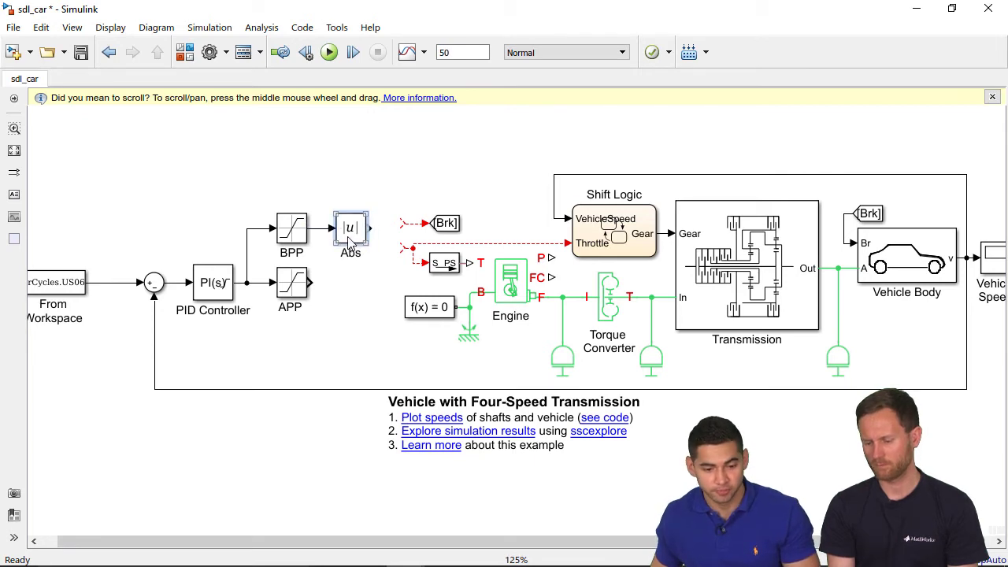
drag(309, 282, 407, 291)
scroll(353, 299, down, 2)
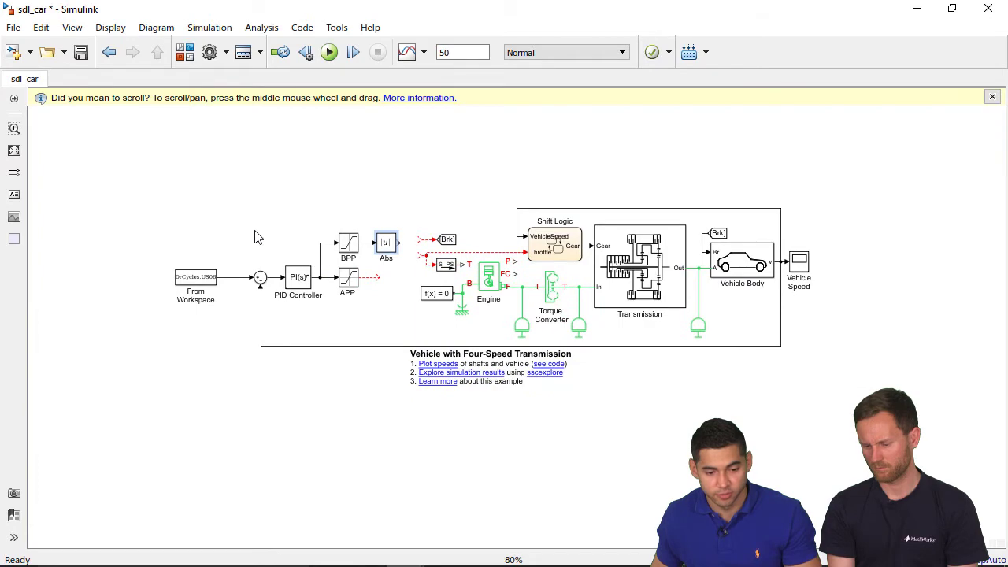
drag(253, 230, 390, 304)
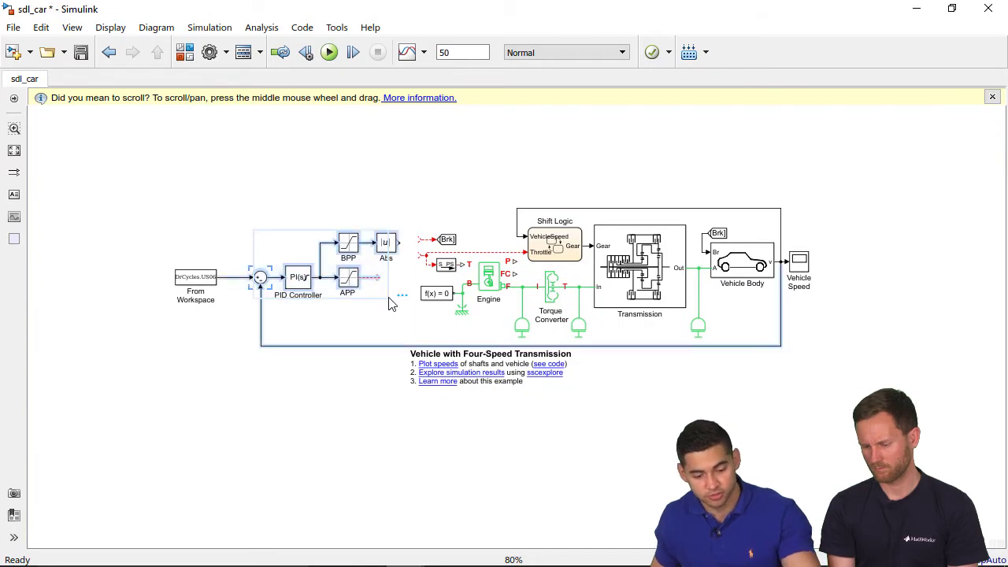
Group the selected controller blocks into a Subsystem, straighten the From Workspace line and widen the block
key(ctrl+g)
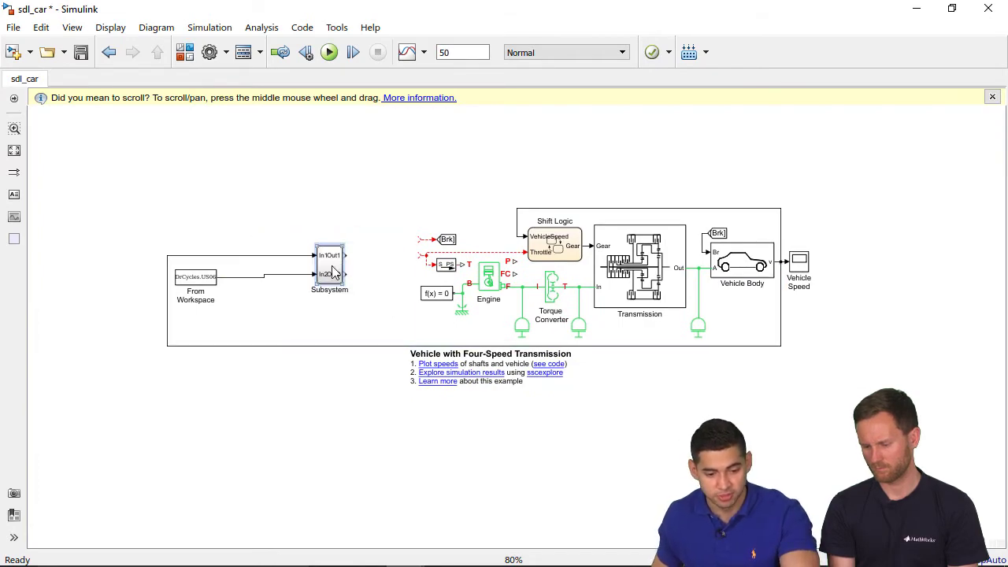
scroll(332, 272, up, 2)
key(space)
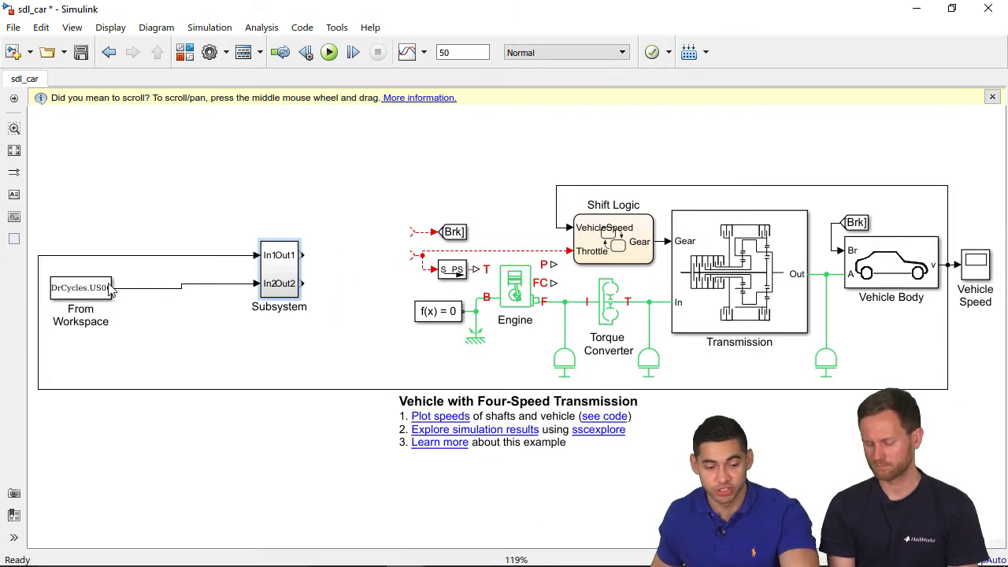
drag(110, 290, 143, 286)
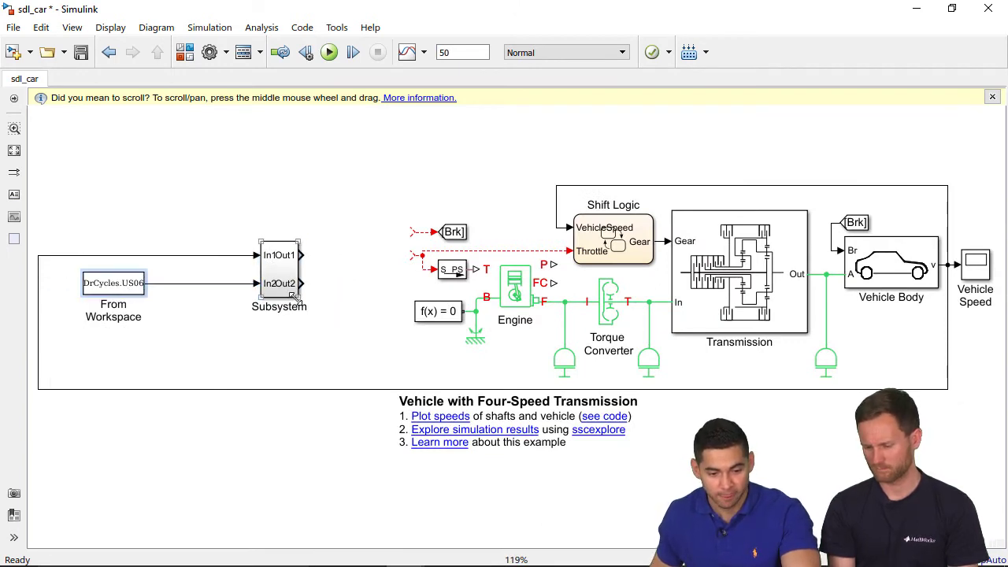
mouse_move(293, 296)
mouse_down()
mouse_move(334, 304)
mouse_move(305, 293)
mouse_up()
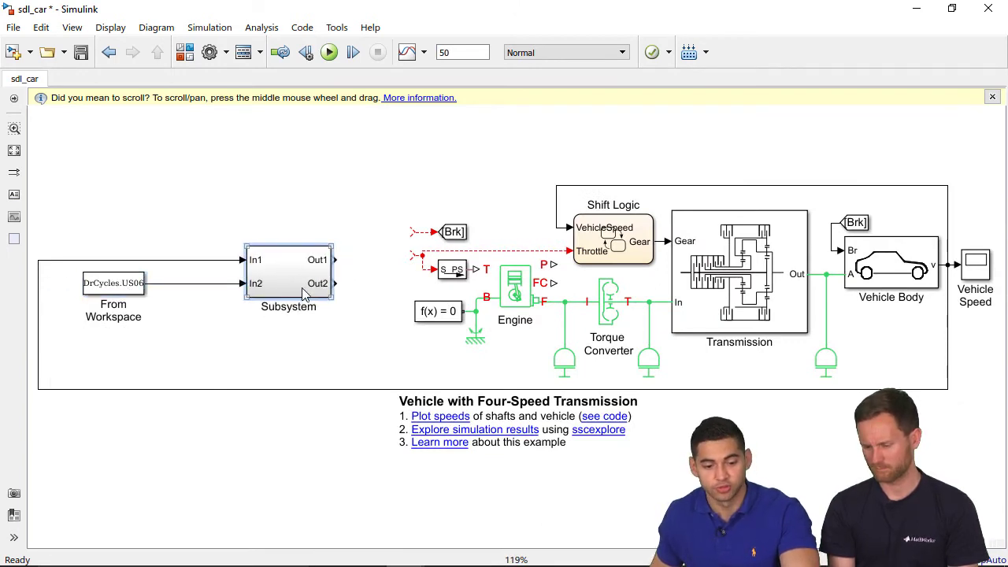
Inside the Subsystem, move In1 below the PID Controller and rename the outputs Bpp and App
double_click(306, 293)
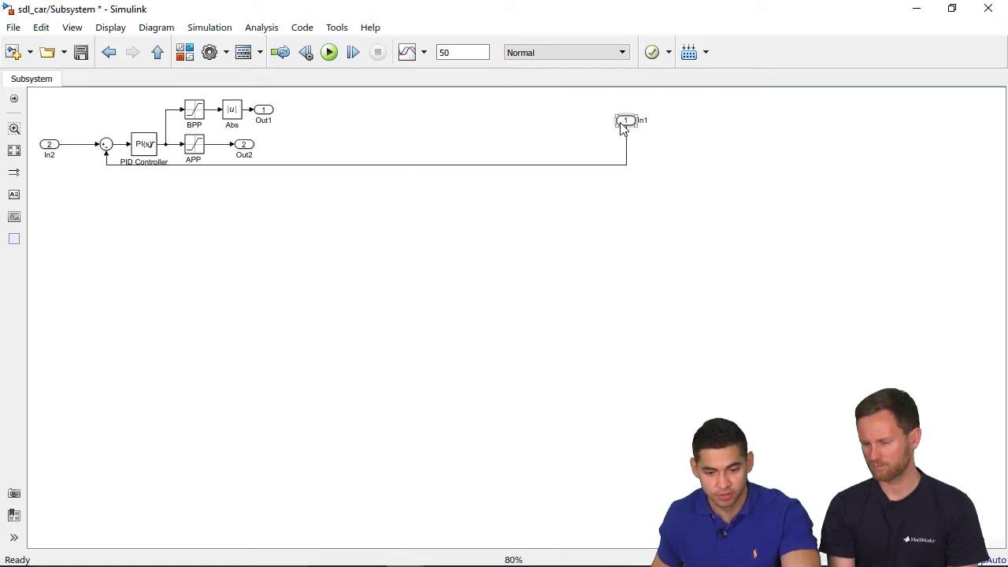
drag(626, 122, 107, 194)
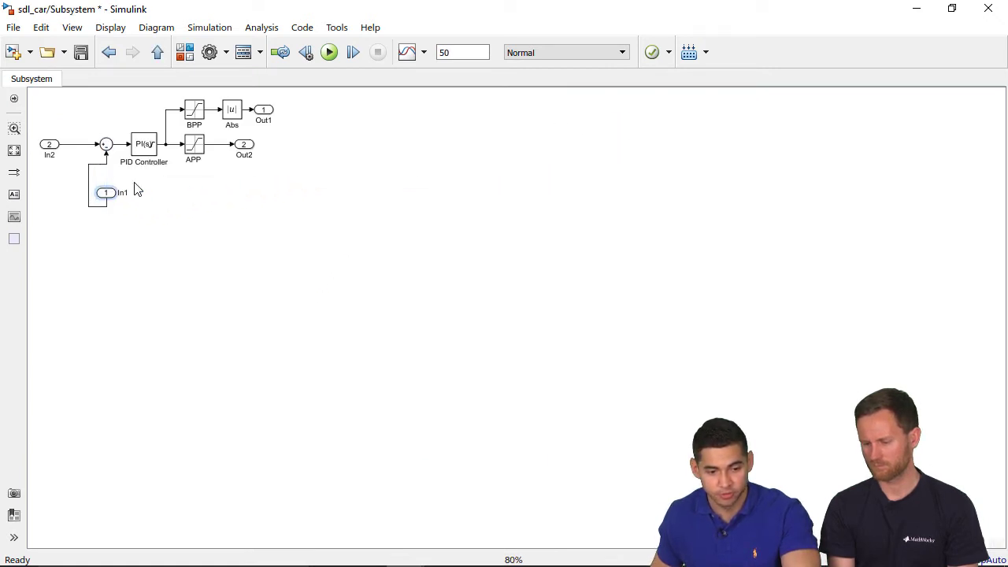
double_click(245, 153)
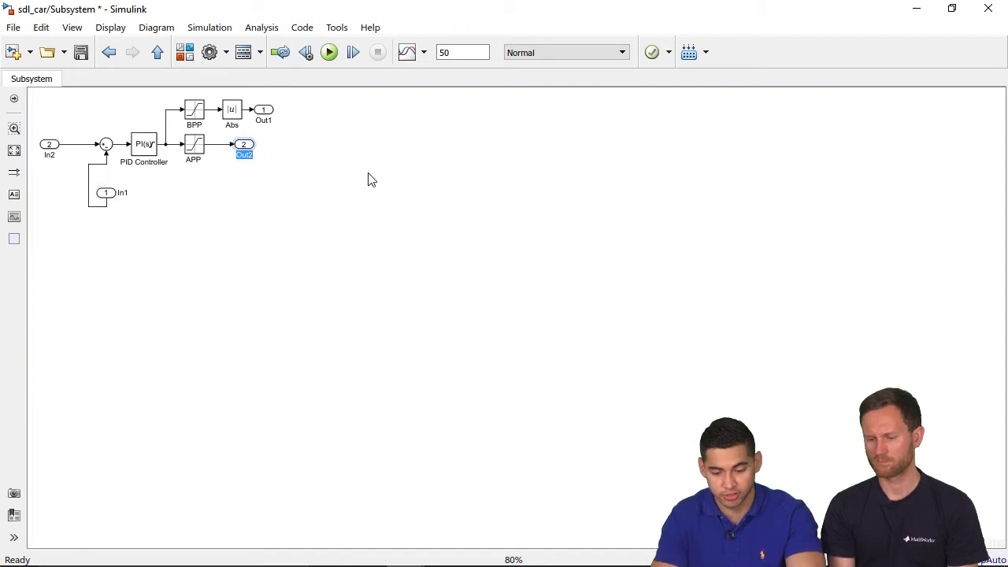
text(App)
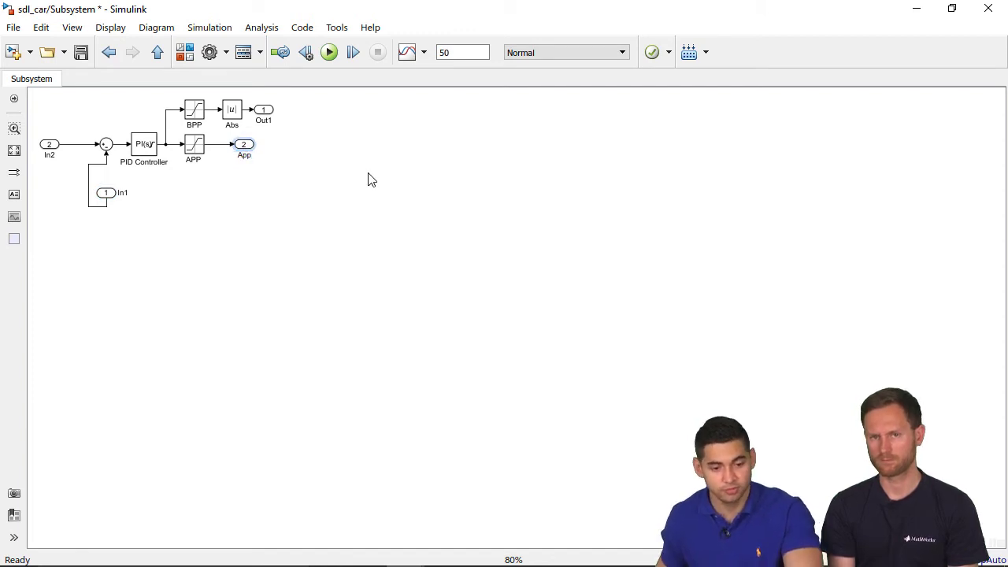
click(372, 180)
double_click(263, 120)
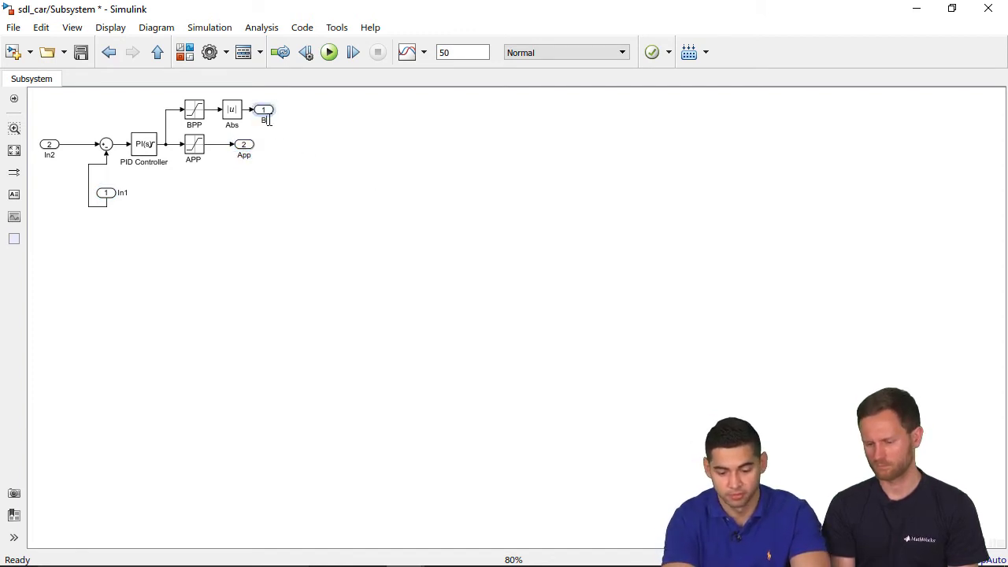
click(341, 222)
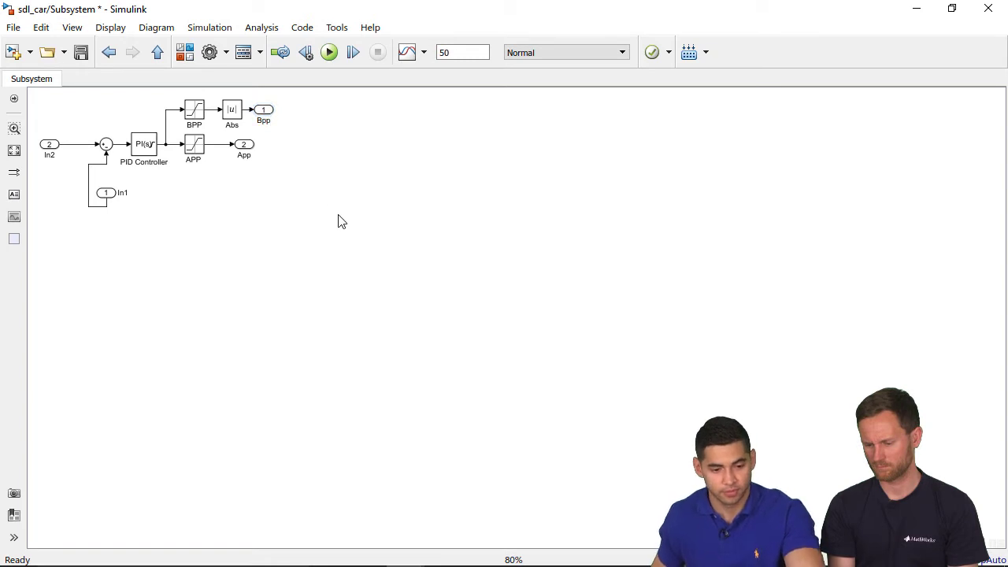
key(Escape)
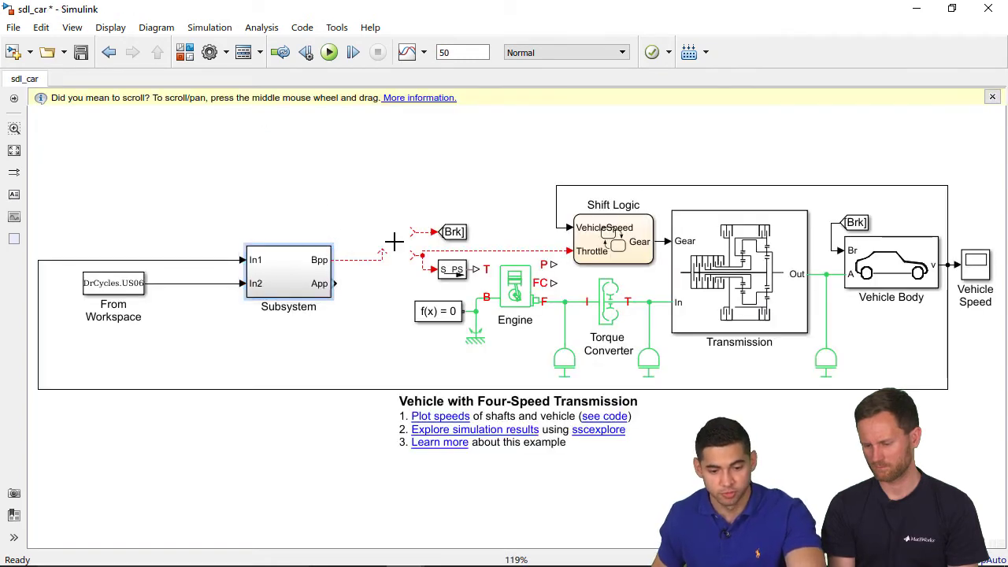
Wire Bpp to the [Brk] tag and App to the throttle line, then restore the window to show MATLAB
click(408, 228)
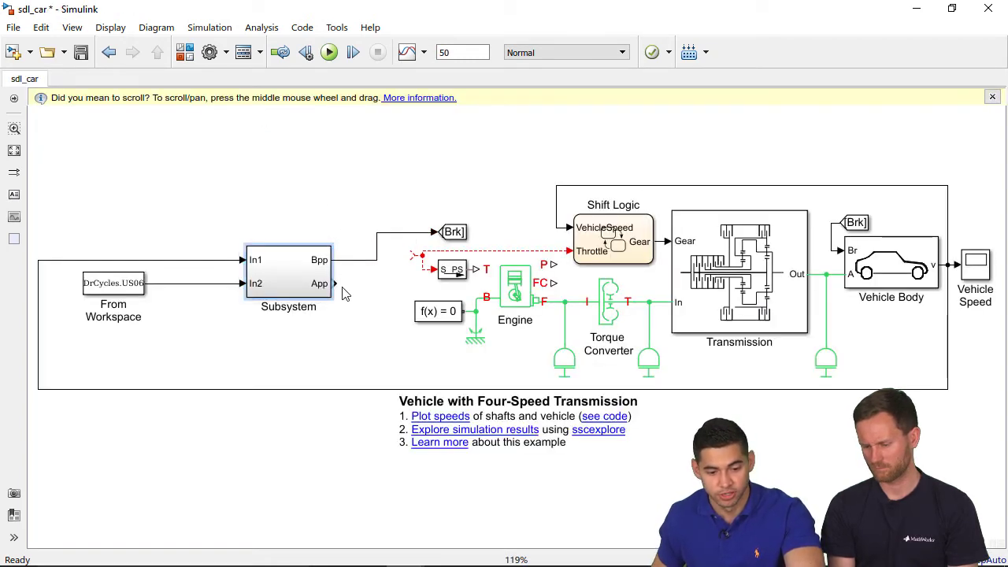
mouse_move(337, 282)
mouse_down()
mouse_move(413, 256)
mouse_move(396, 266)
mouse_move(392, 287)
mouse_up()
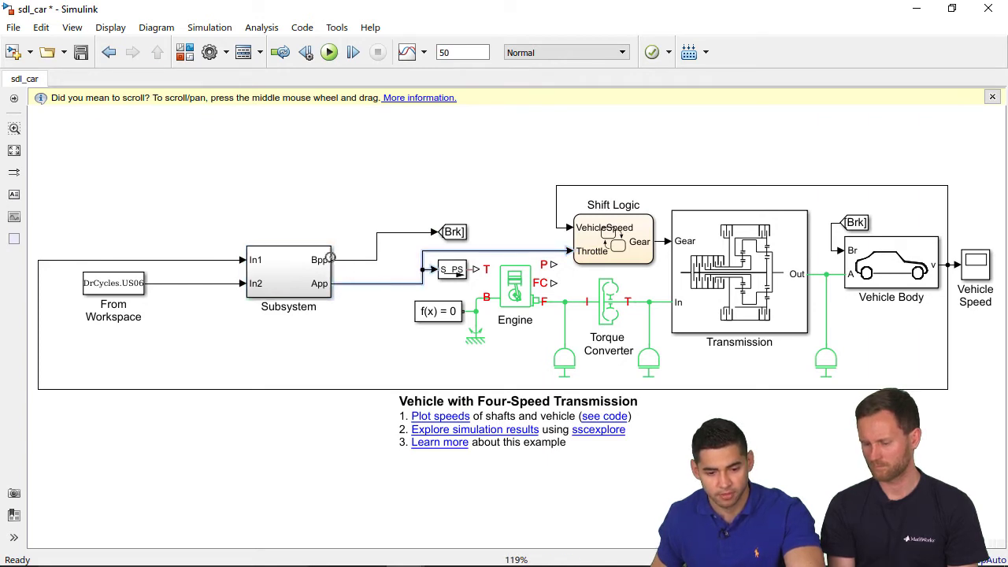
click(331, 258)
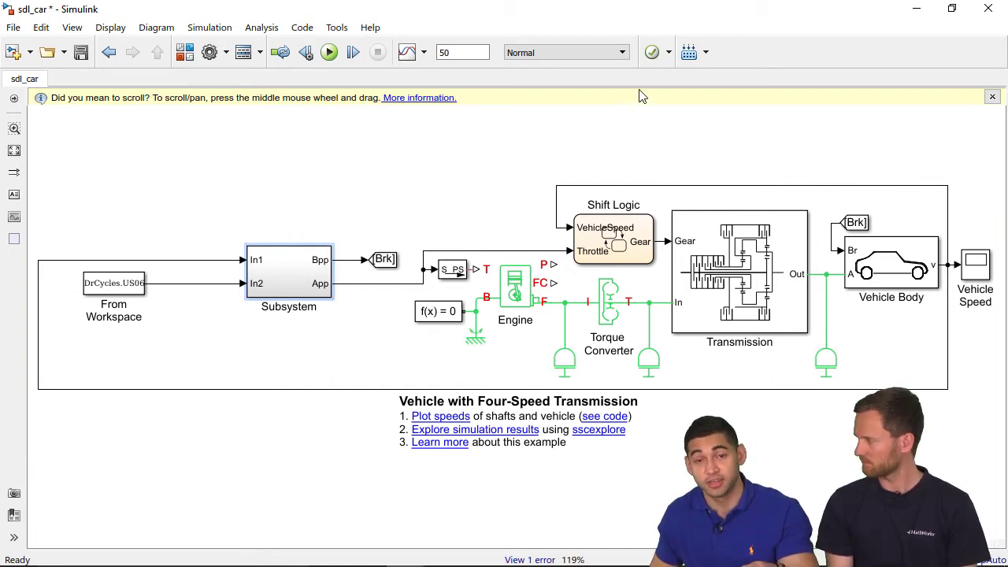
drag(622, 9, 376, 250)
key(alt+Tab)
Load DrCycleData.mat, inspect the DrCycles and TimeUS06 variables, and maximise the sdl_car window
click(227, 249)
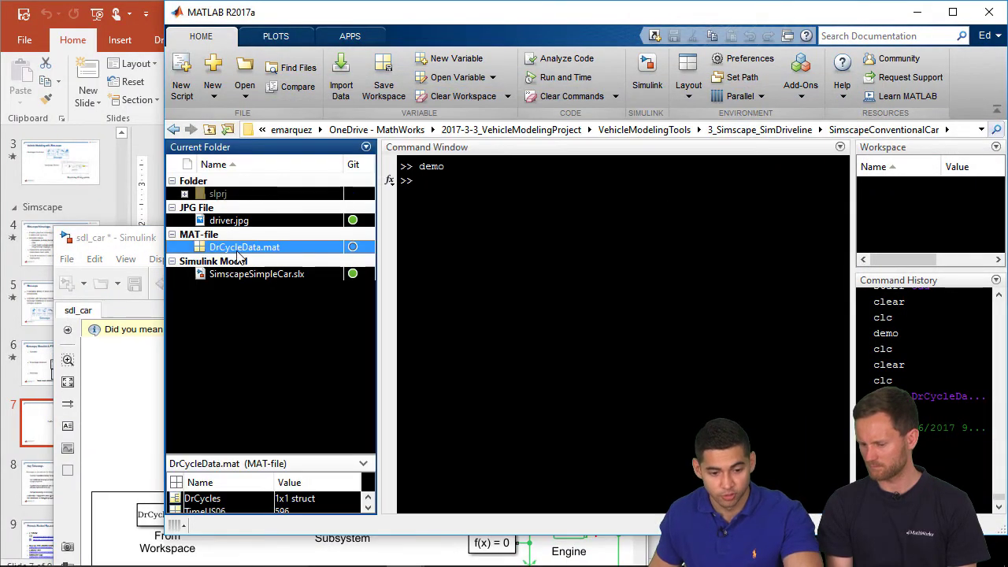
drag(222, 251, 477, 236)
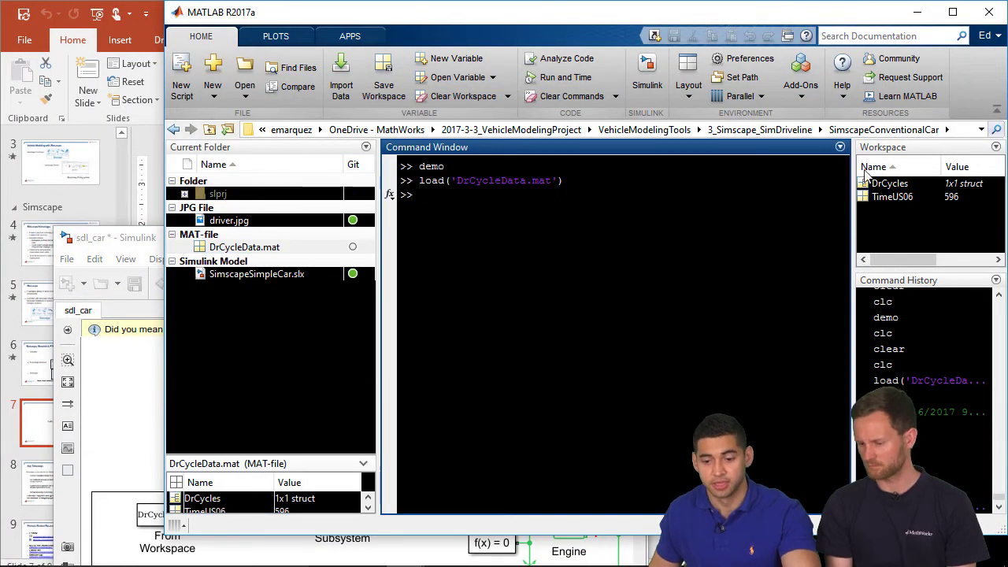
click(891, 184)
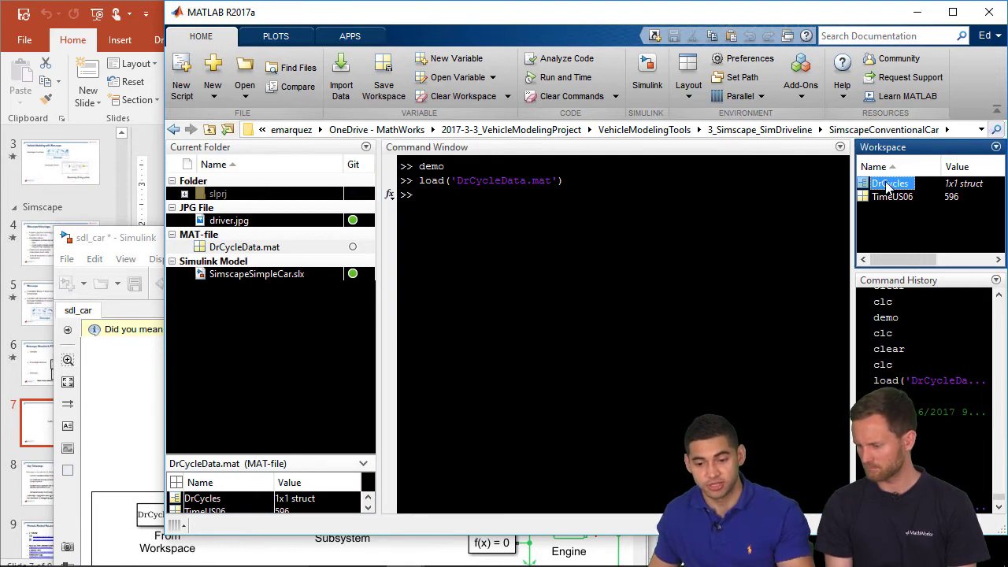
click(887, 184)
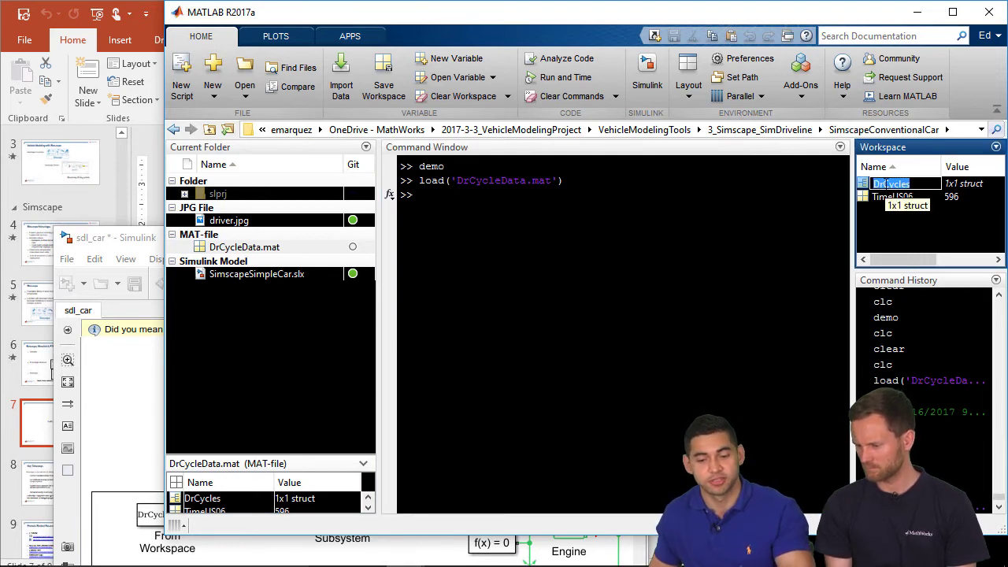
click(891, 197)
click(146, 238)
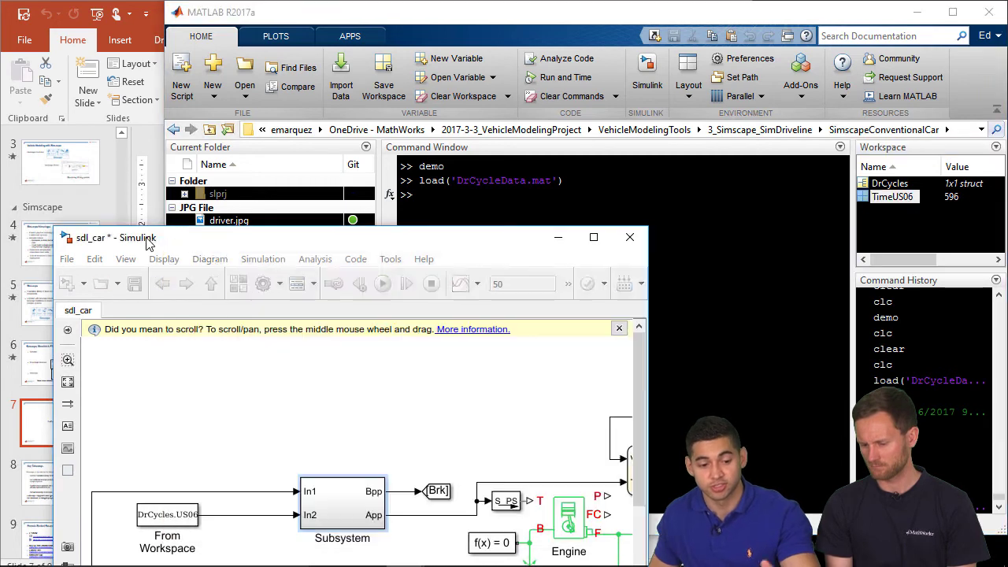
drag(285, 242, 370, 2)
Set the sdl_car simulation stop time to TimeUS06
double_click(441, 52)
text(TimeUS06)
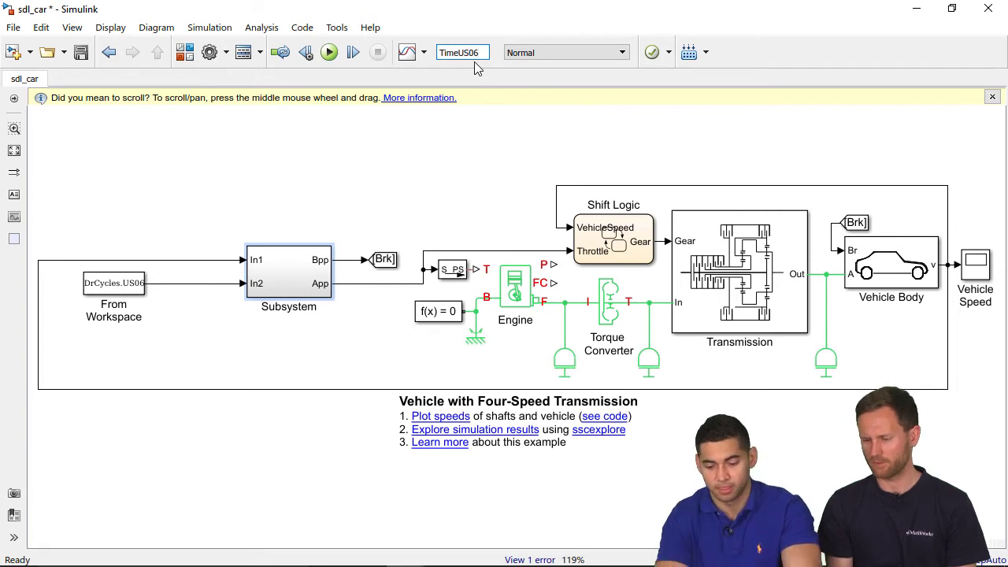
key(Return)
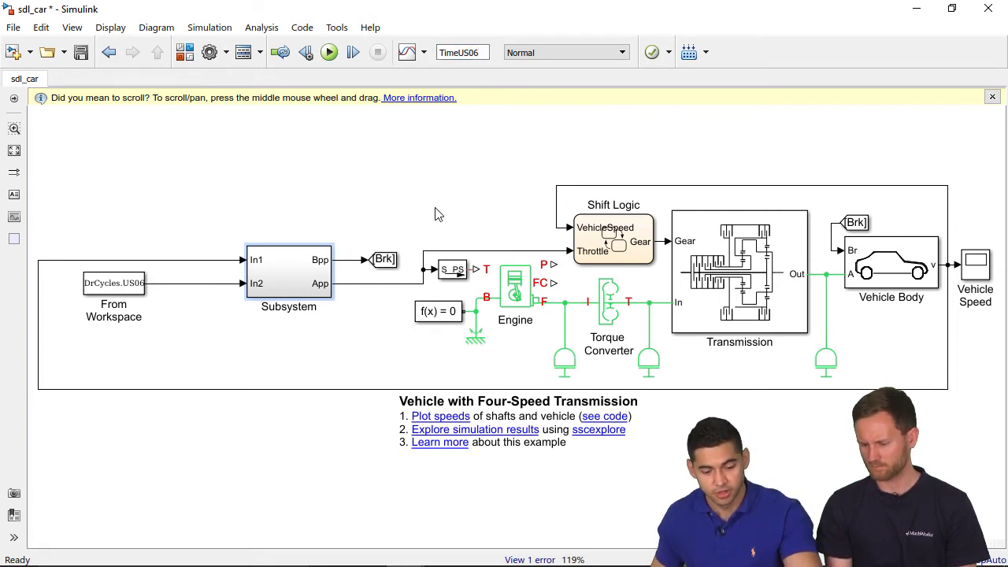
Run the simulation, autoscale the Vehicle Speed scope to review the trace, and close it
click(453, 189)
key(ctrl+t)
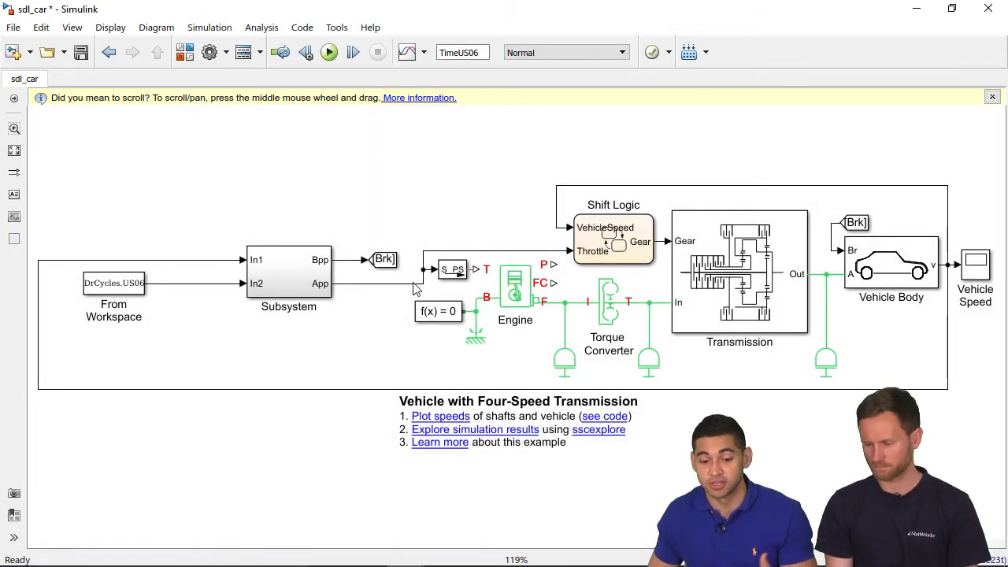
click(329, 52)
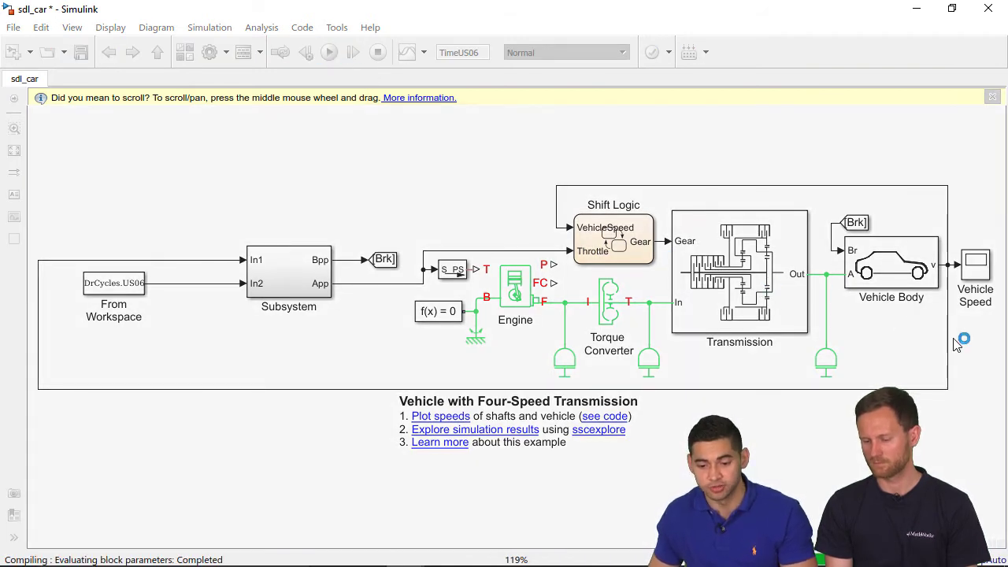
click(797, 89)
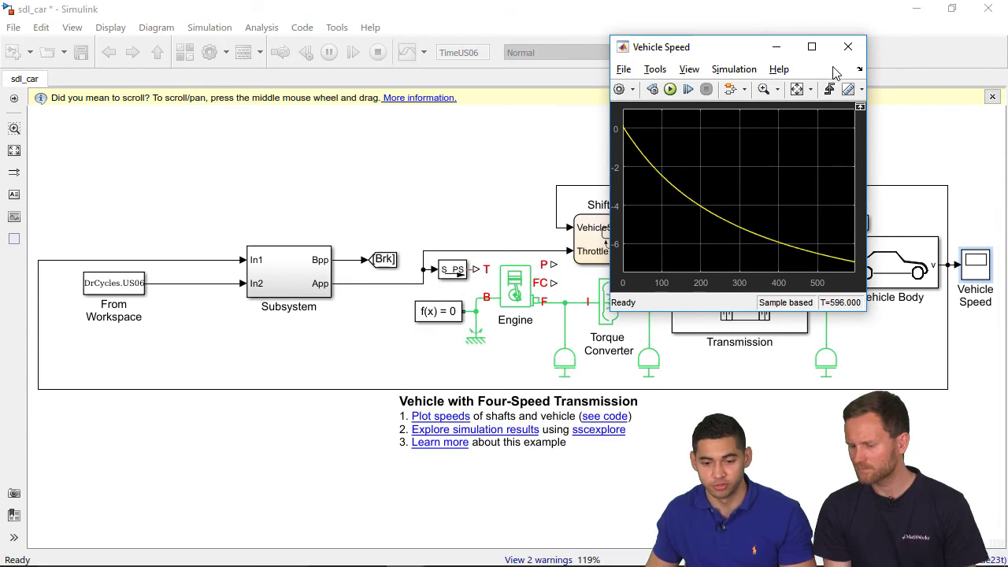
click(847, 46)
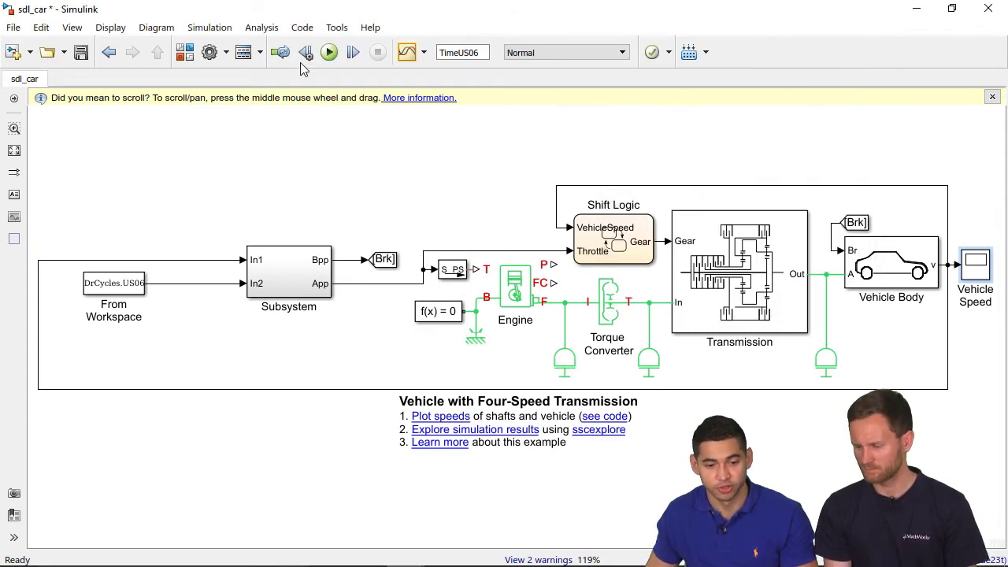
In the Engine block's Speed Control settings, enable the idle speed controller with a 700 rpm reference
click(513, 288)
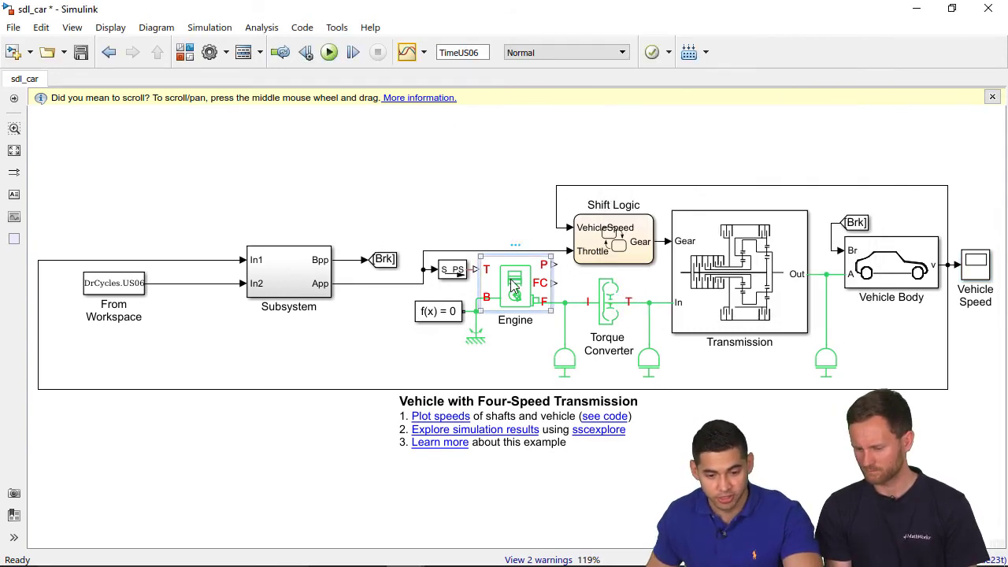
double_click(513, 288)
drag(342, 97, 491, 62)
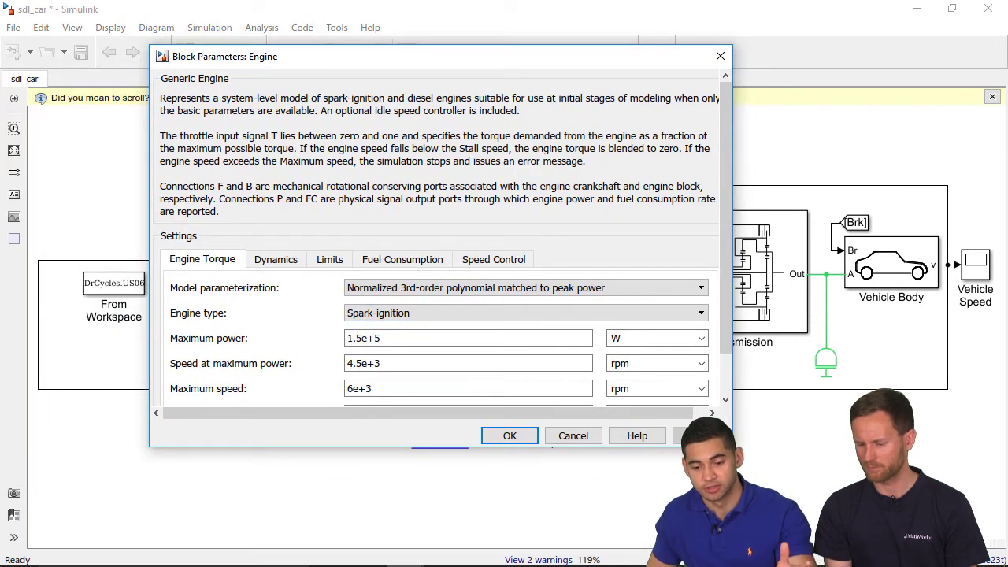
drag(732, 446, 830, 525)
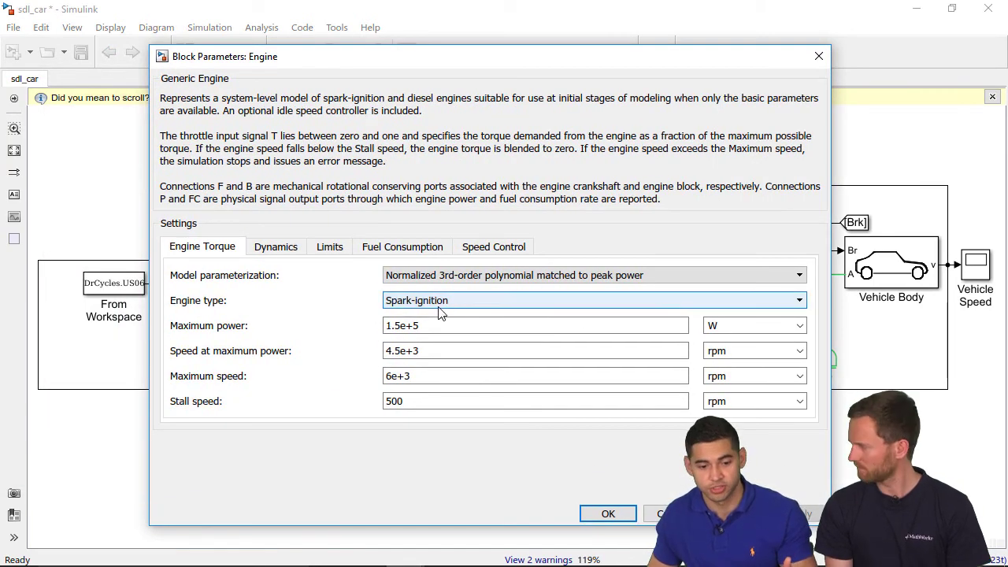
click(507, 257)
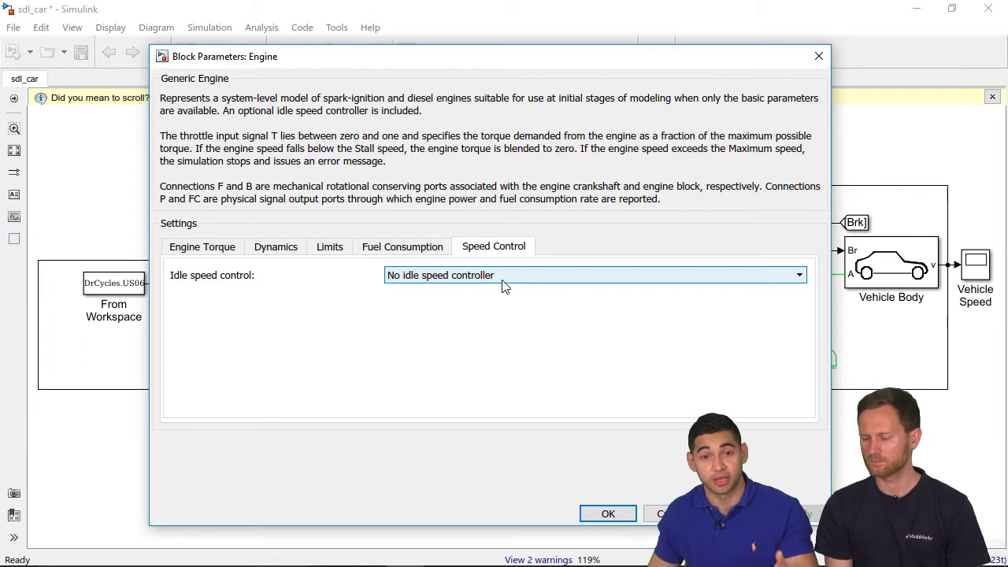
click(504, 285)
click(498, 304)
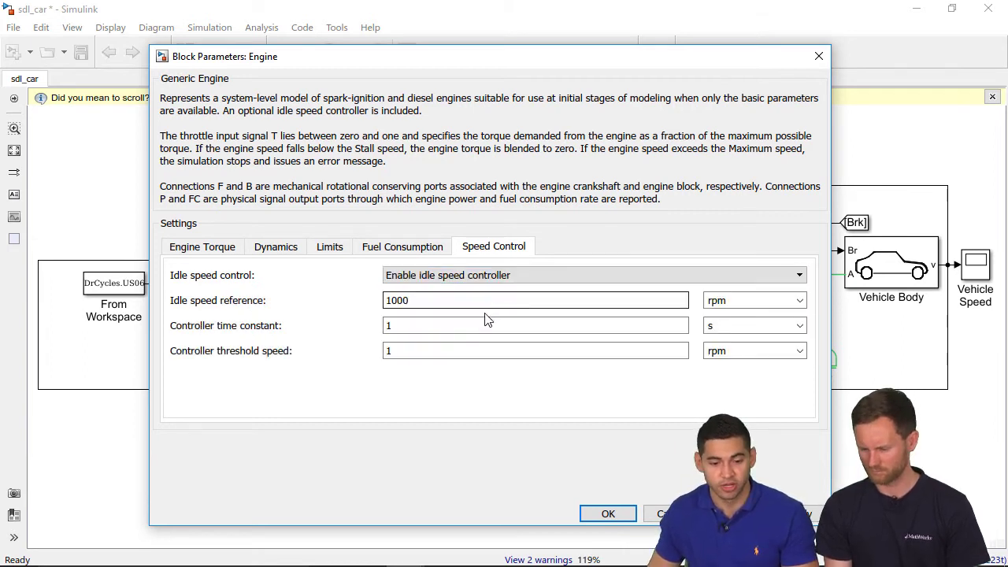
double_click(485, 301)
text(700)
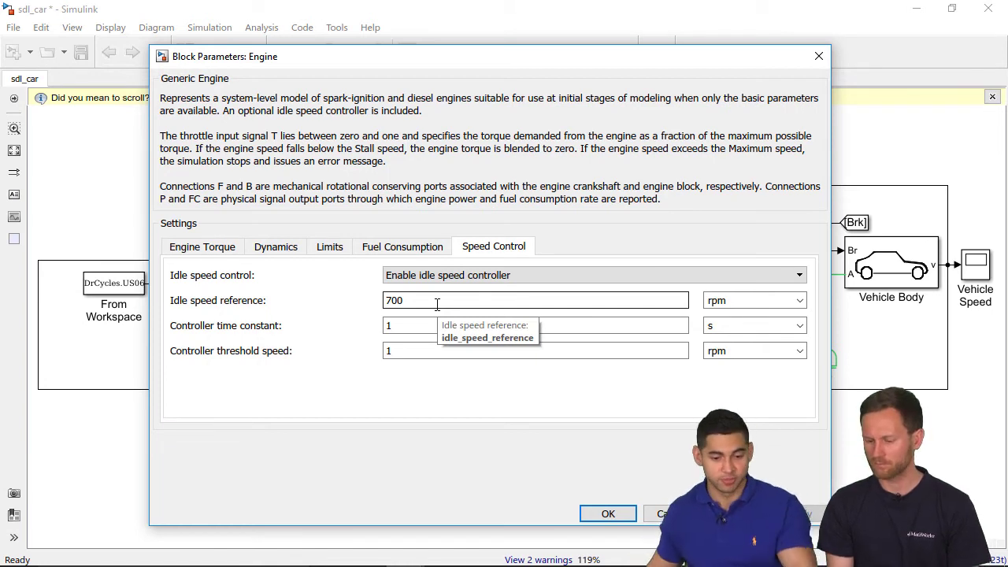
Set the Engine's initial normalized throttle to .1 under Dynamics and apply the changes
click(291, 250)
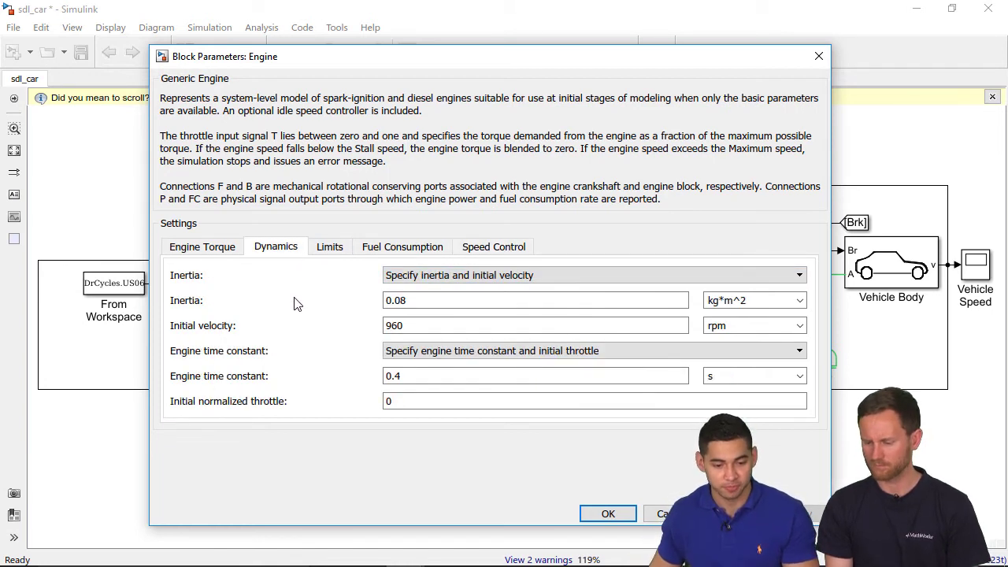
double_click(427, 404)
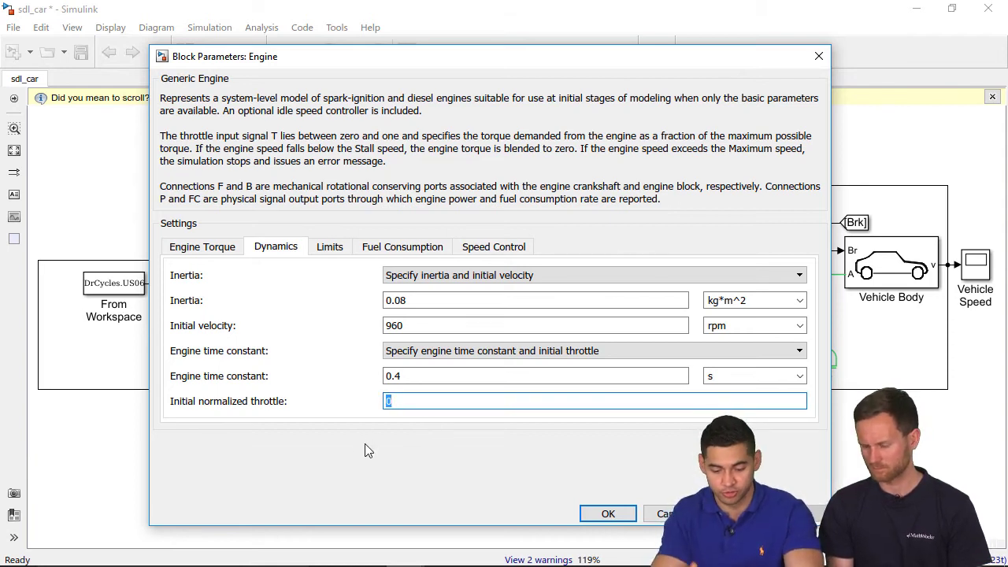
text(.1)
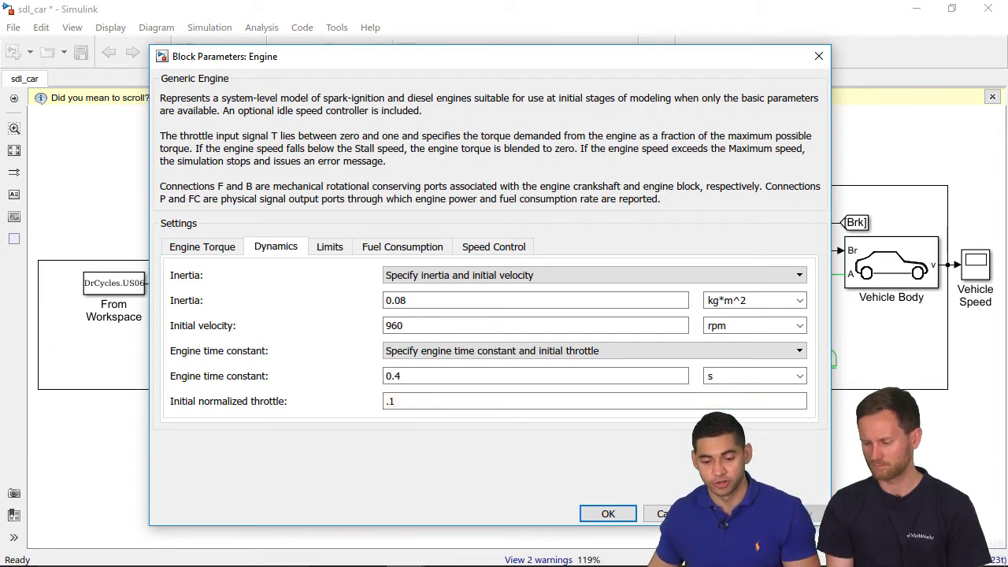
click(608, 514)
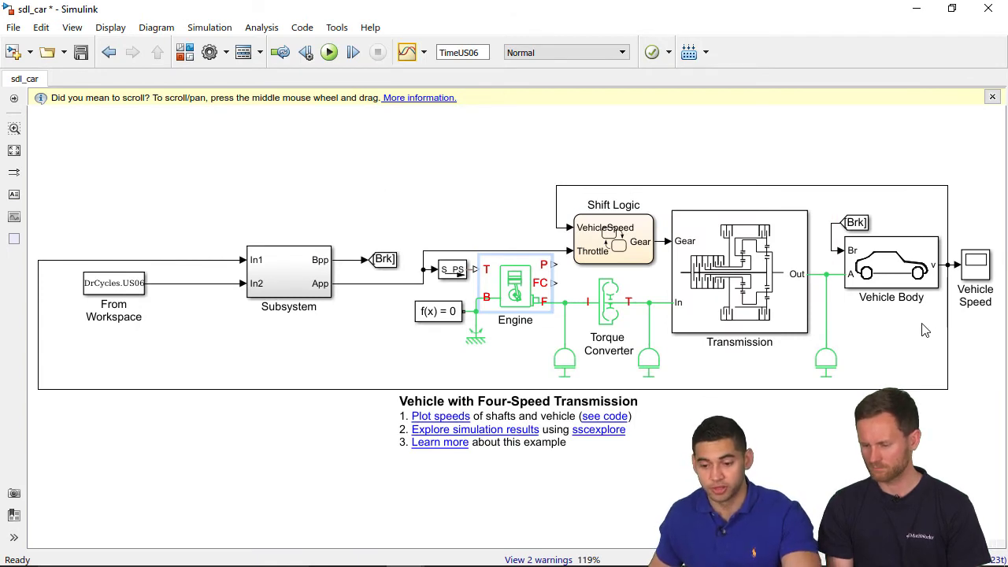
Insert a Mux before the Vehicle Speed scope, branch the drive-cycle signal into it, and run
click(958, 372)
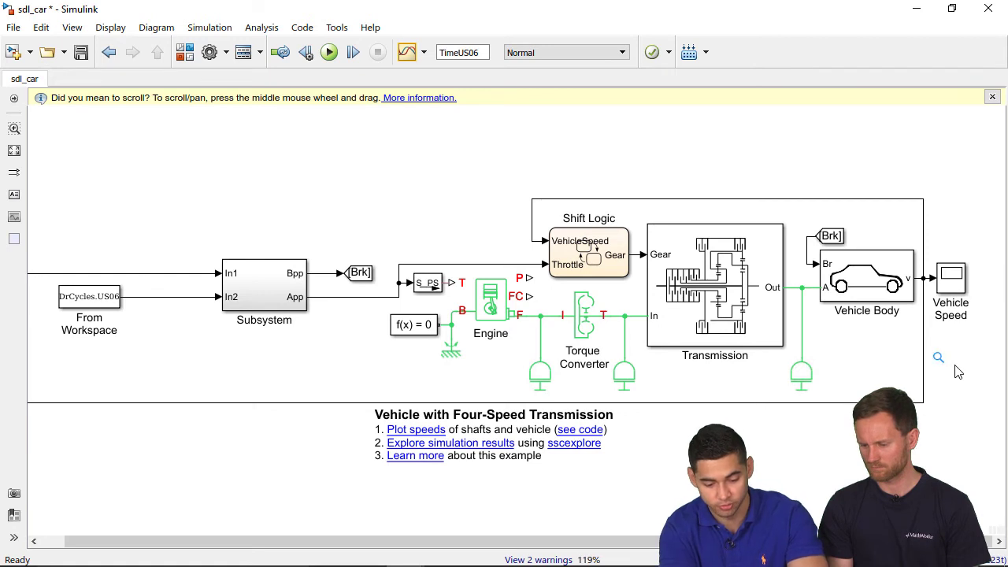
text(mux)
key(Return)
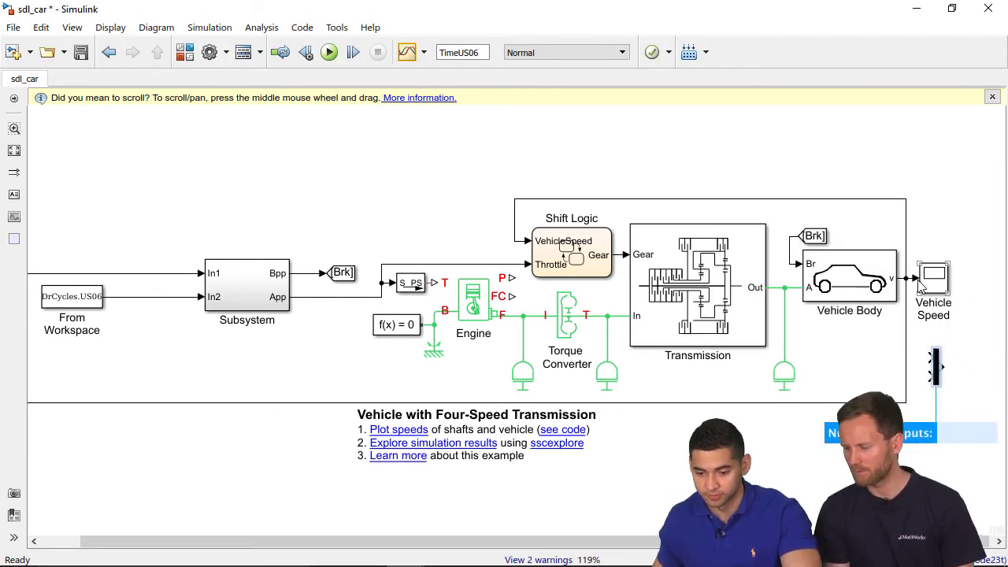
drag(919, 288, 945, 271)
drag(173, 297, 945, 260)
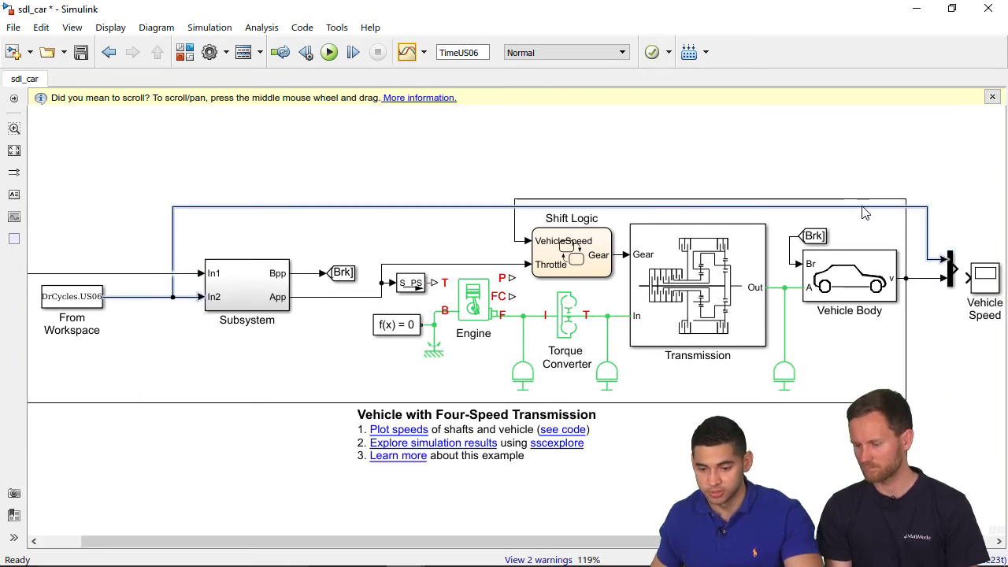
drag(863, 207, 870, 178)
drag(978, 285, 979, 276)
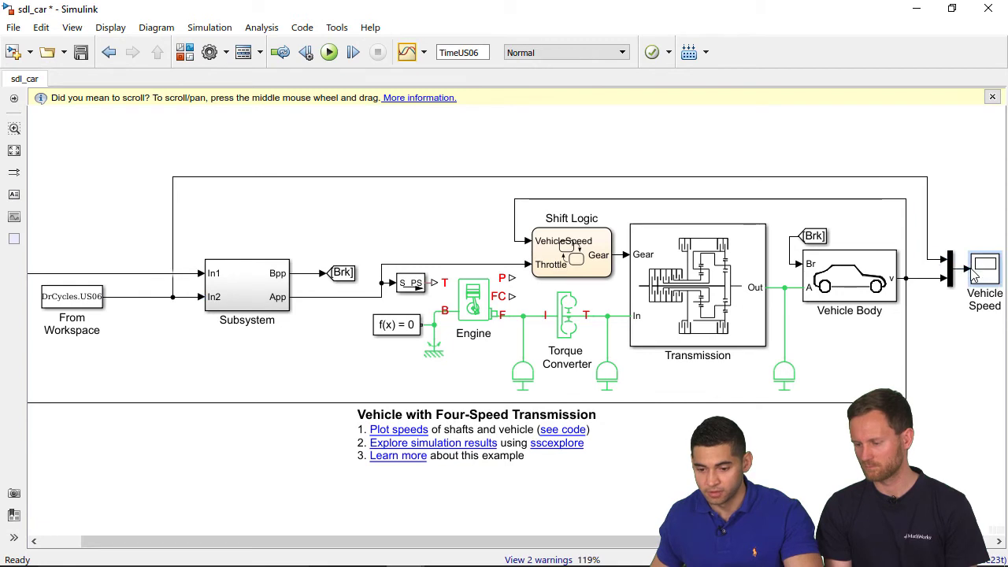
click(329, 52)
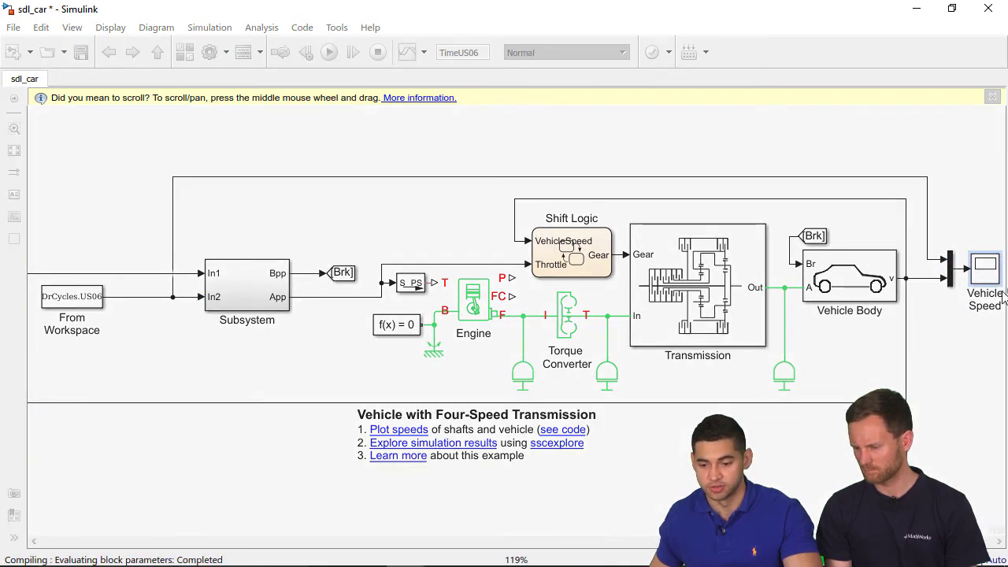
Open the Vehicle Speed scope full-screen, rescale its axes, then shrink it beside the model
double_click(987, 272)
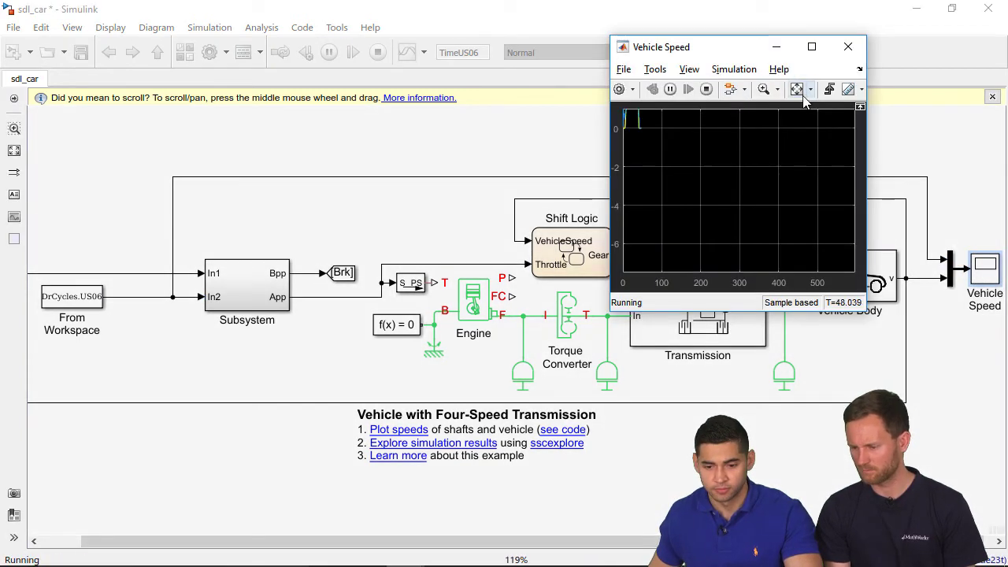
drag(750, 52, 669, 3)
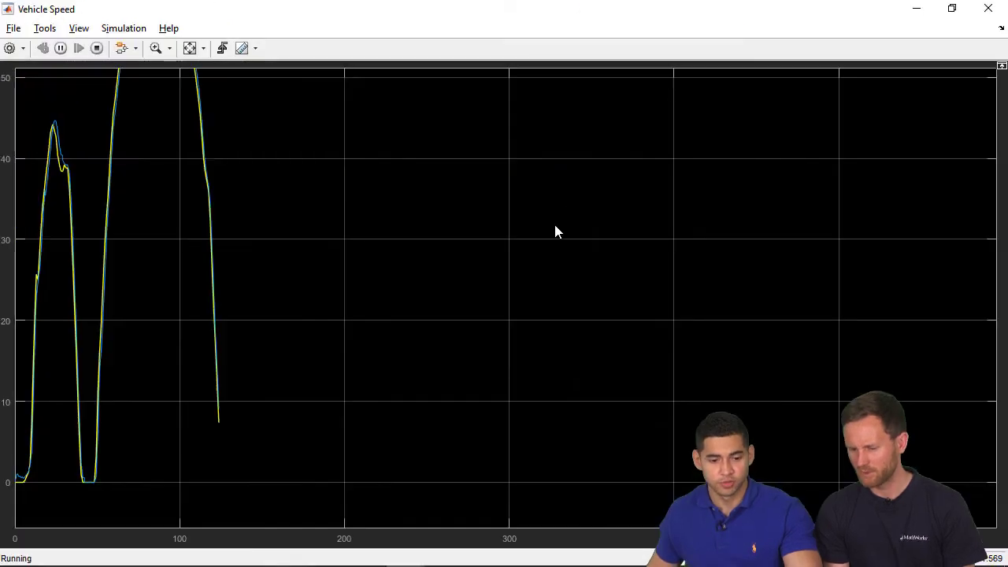
click(193, 49)
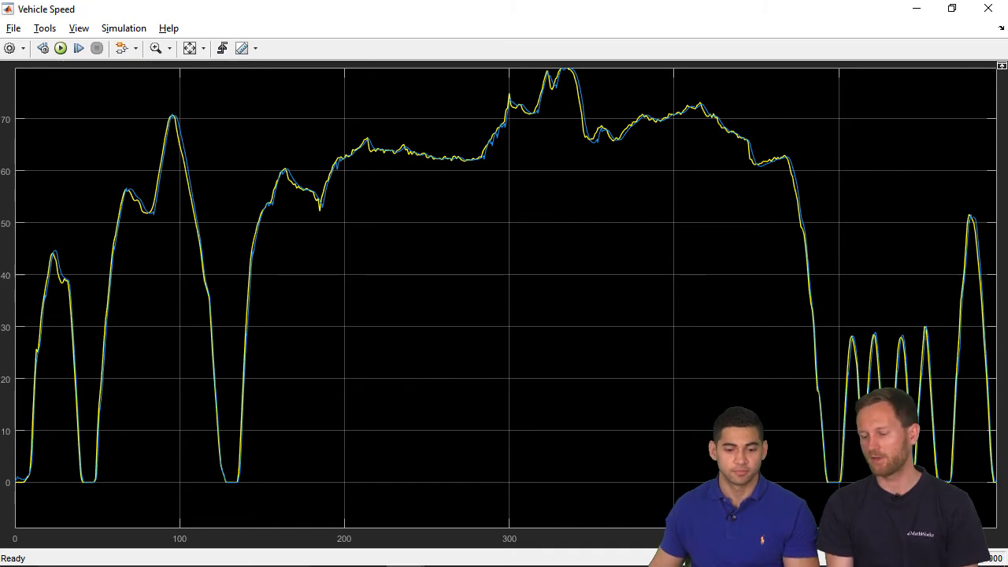
drag(834, 22, 763, 98)
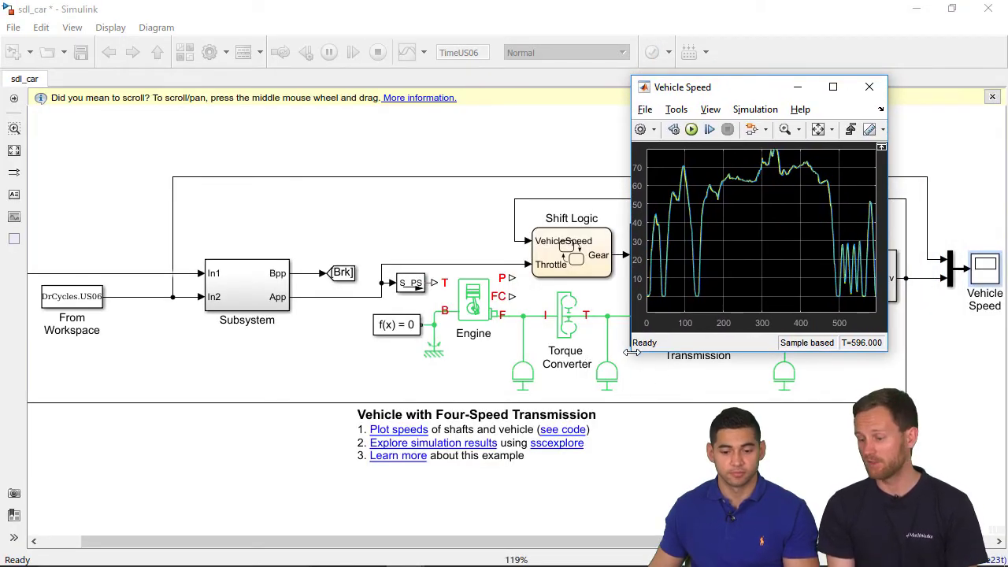
Add driver.jpg as the mask icon image of the Subsystem block
click(220, 285)
right_click(219, 285)
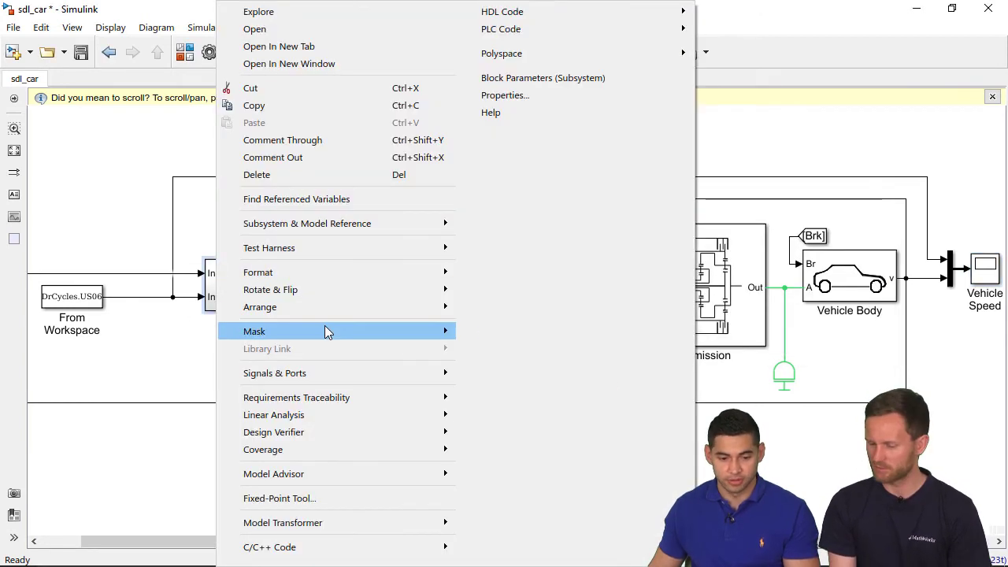
mouse_move(326, 331)
click(522, 352)
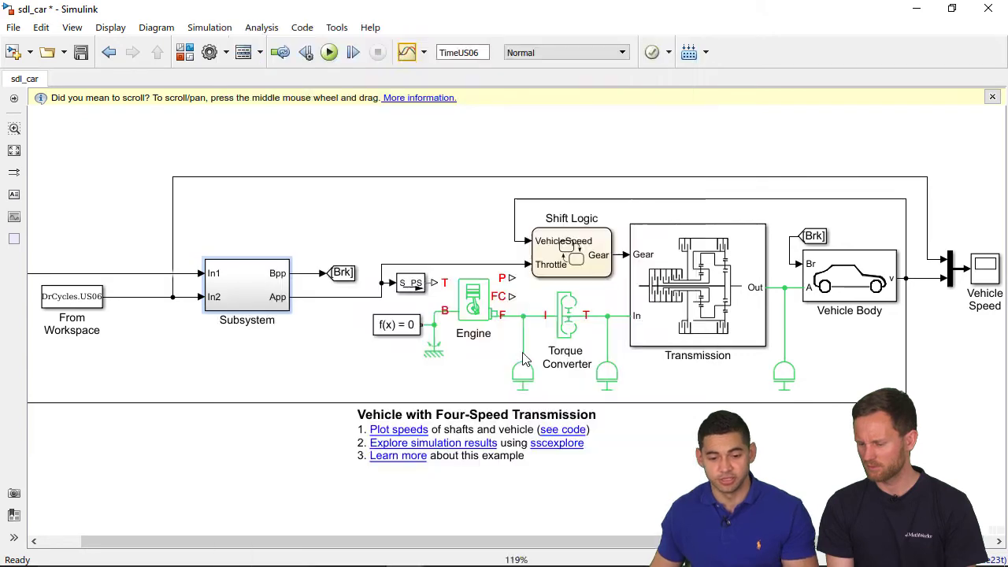
click(634, 273)
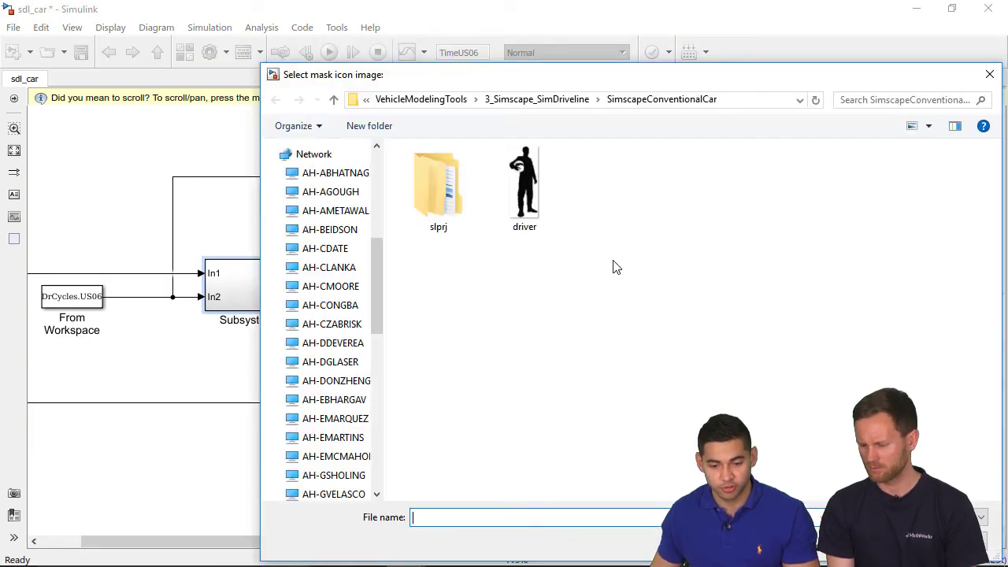
double_click(522, 180)
click(504, 318)
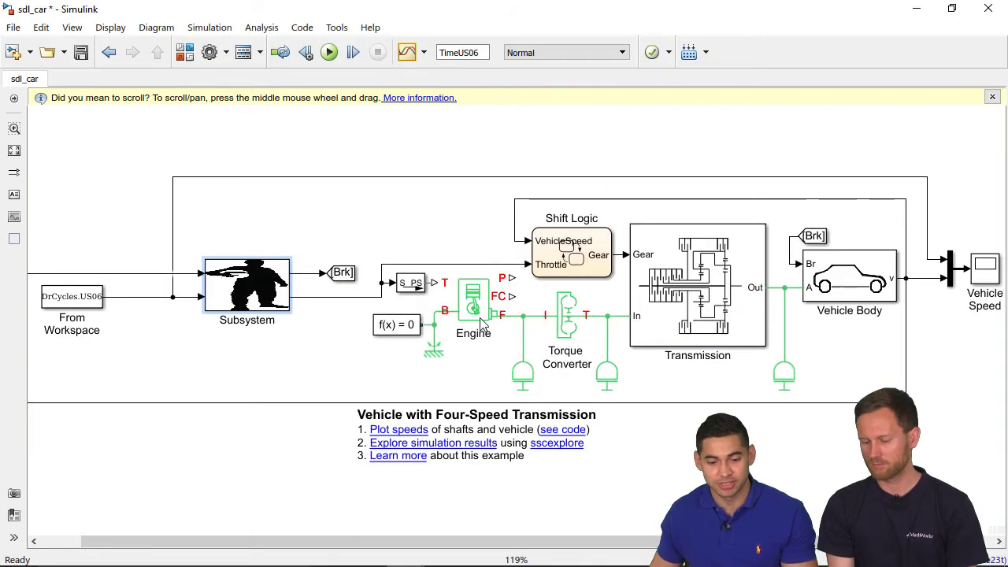
Reshape the driver block narrow and tall, then fit the diagram in the window
drag(228, 343, 262, 344)
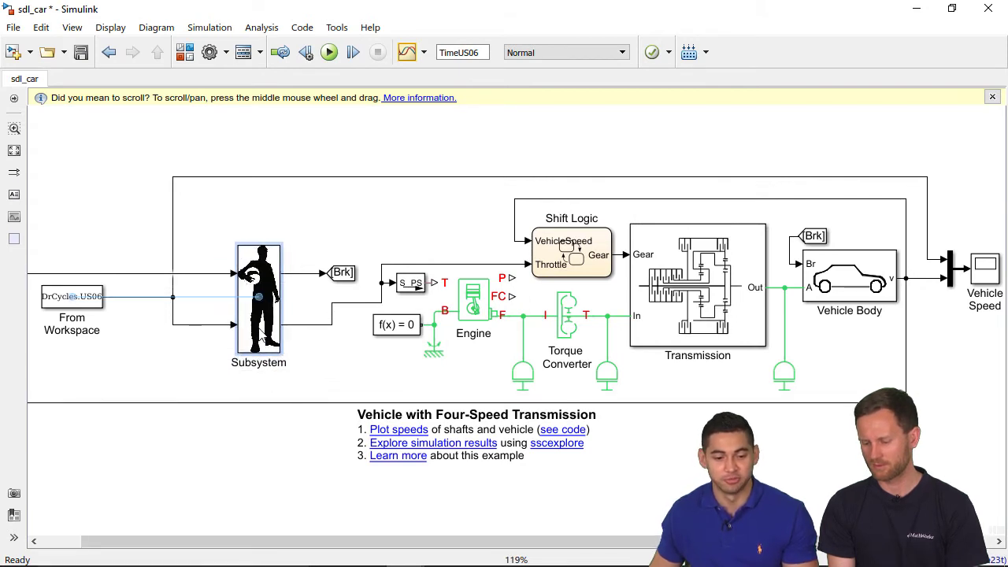
click(335, 193)
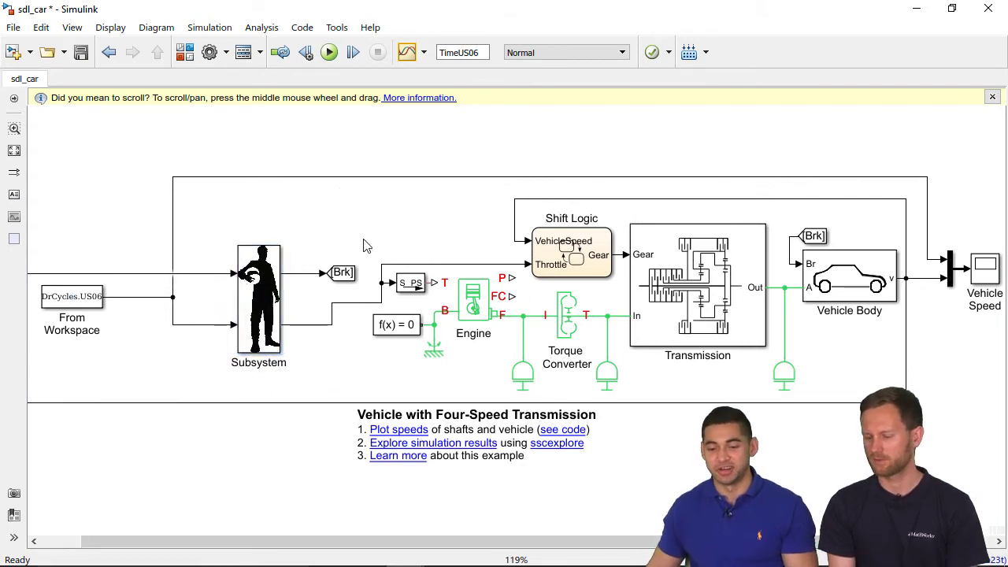
key(space)
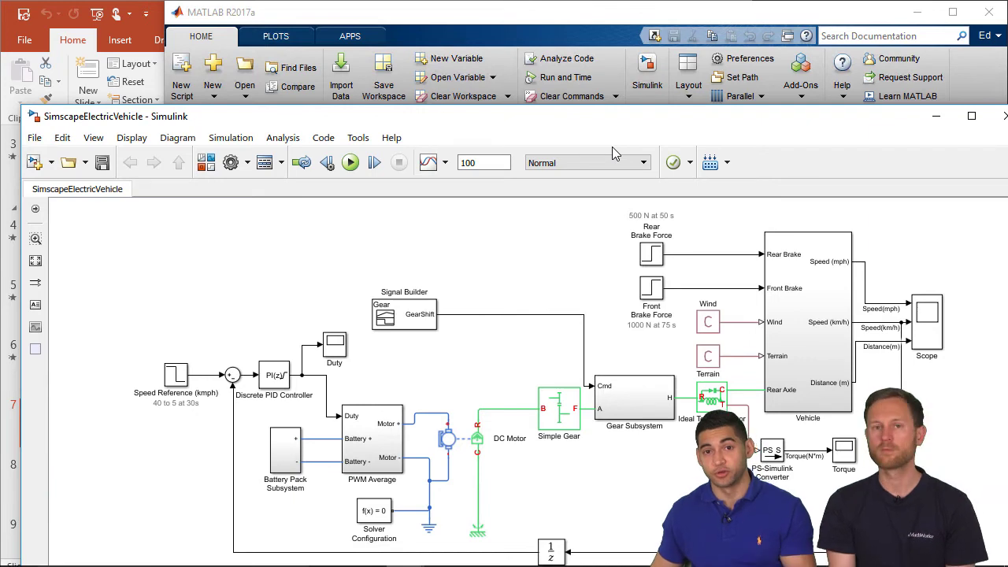
Maximise the SimscapeElectricVehicle model window to fill the screen
drag(588, 123, 577, 62)
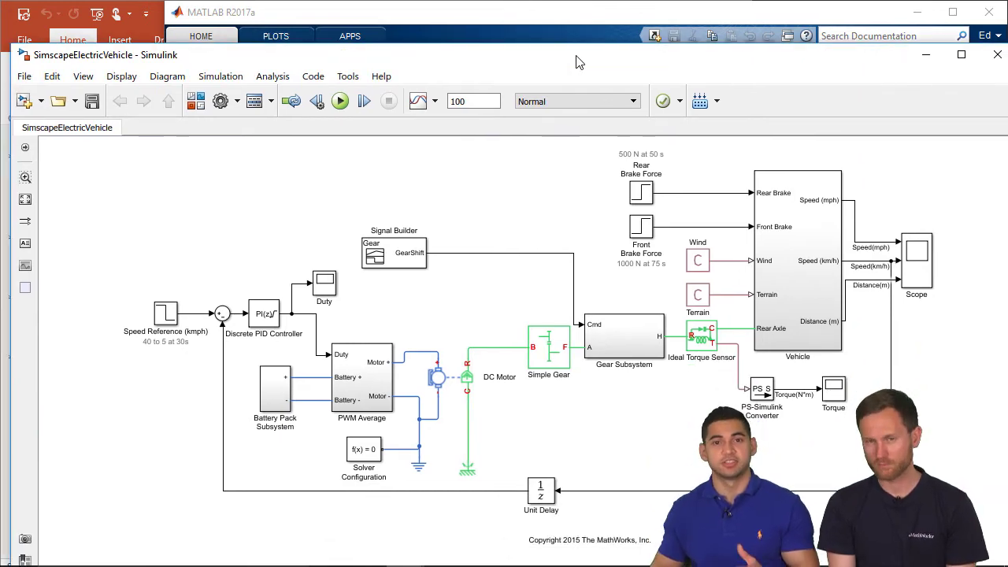
drag(577, 63, 591, 18)
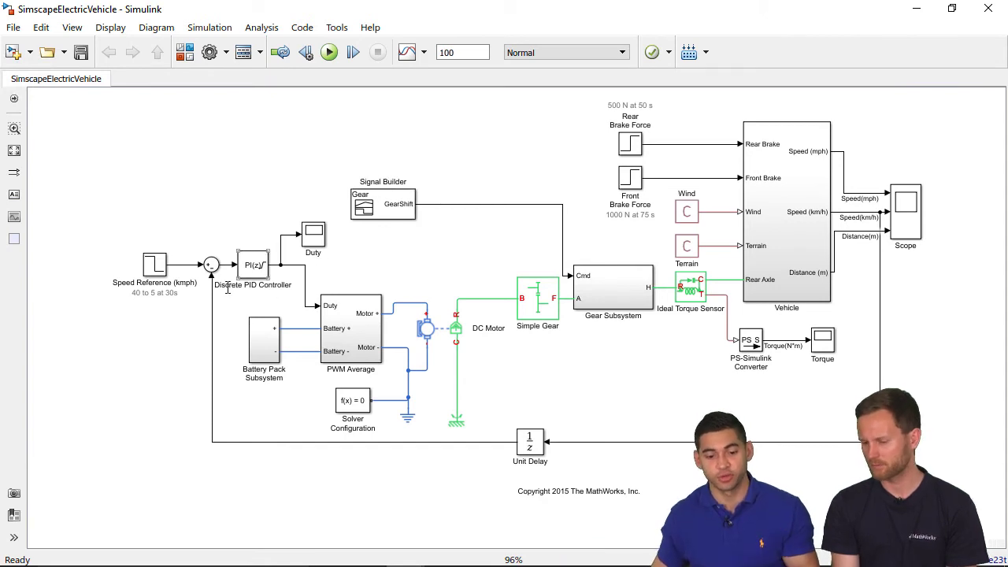
double_click(264, 350)
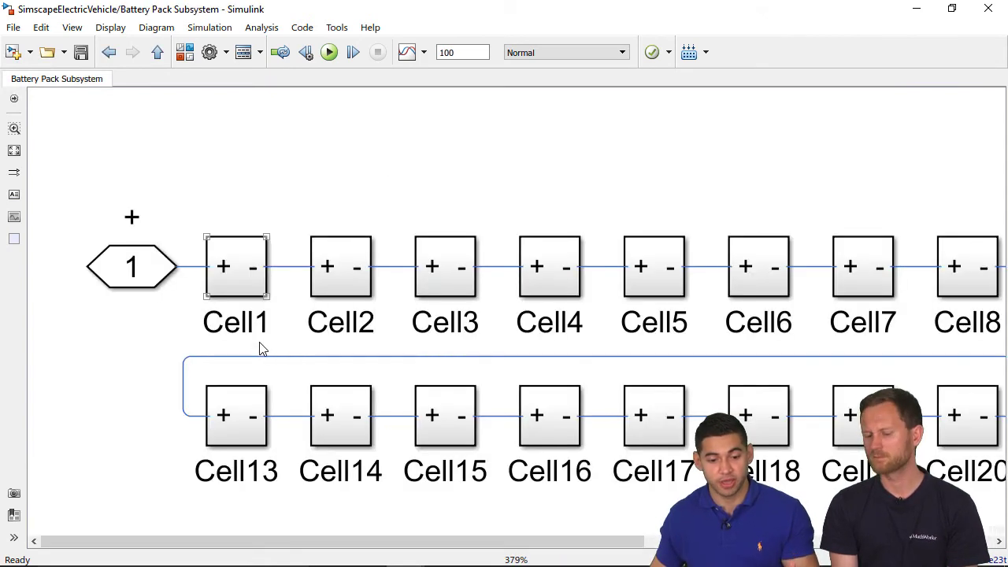
key(space)
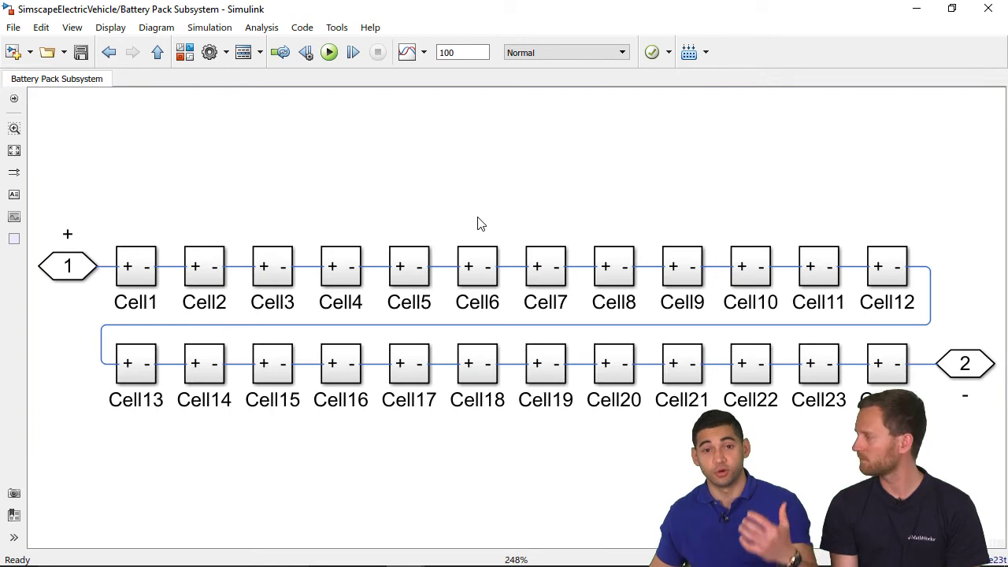
key(Escape)
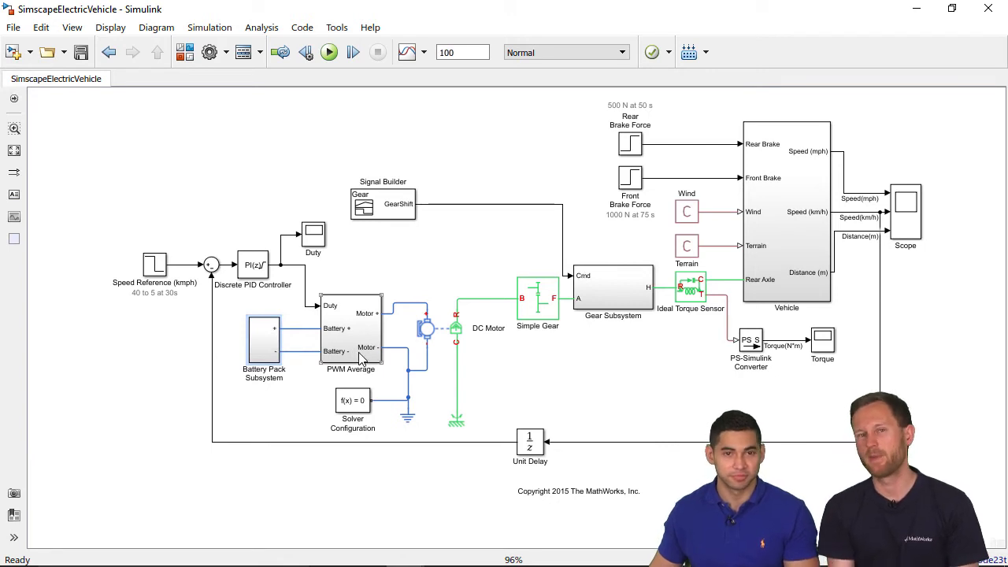
click(268, 350)
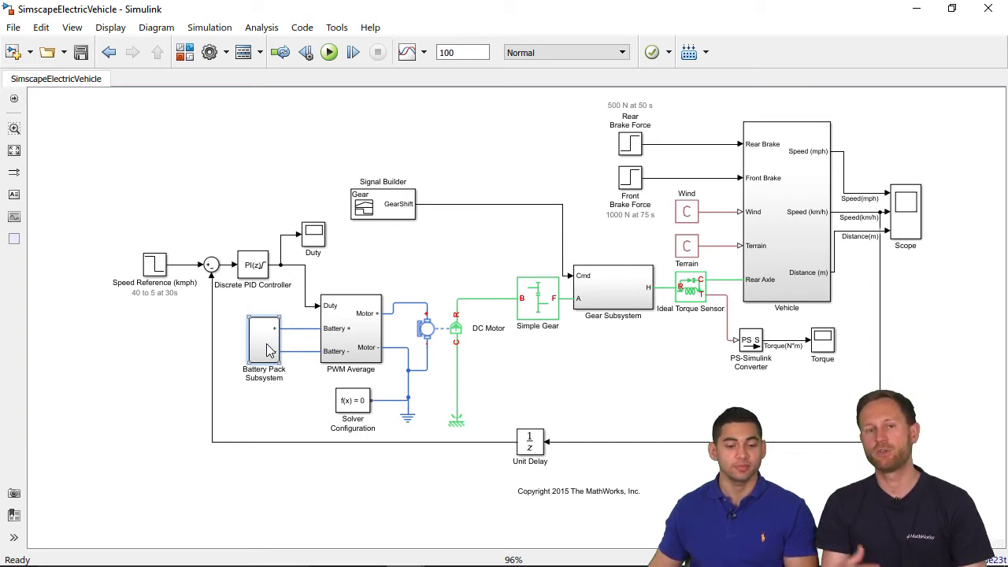
double_click(267, 350)
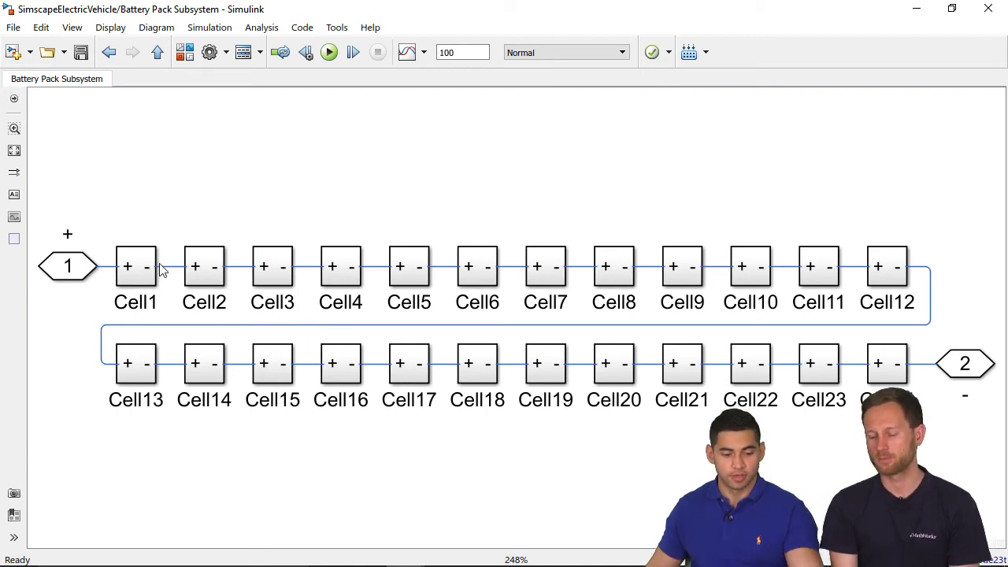
key(Escape)
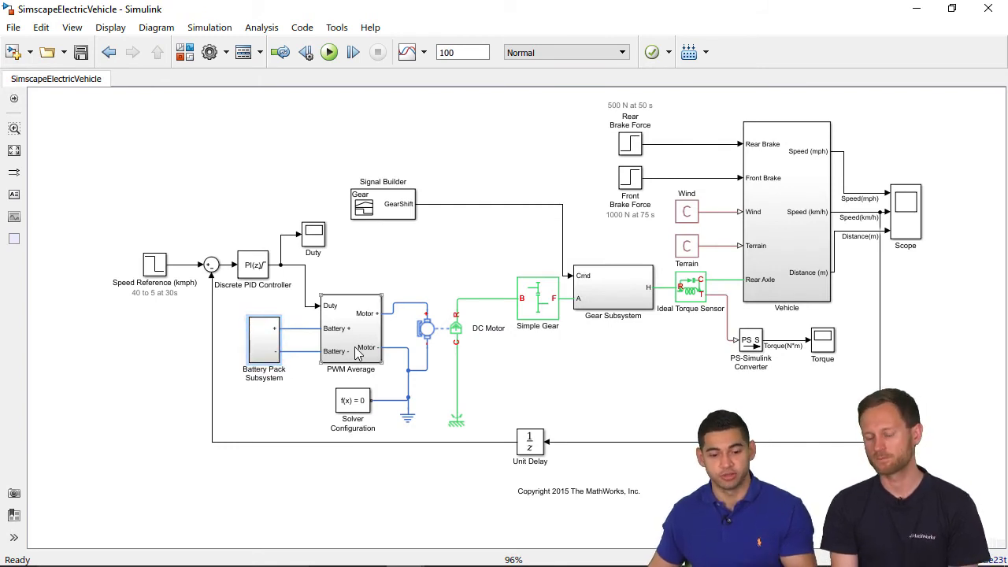
double_click(356, 354)
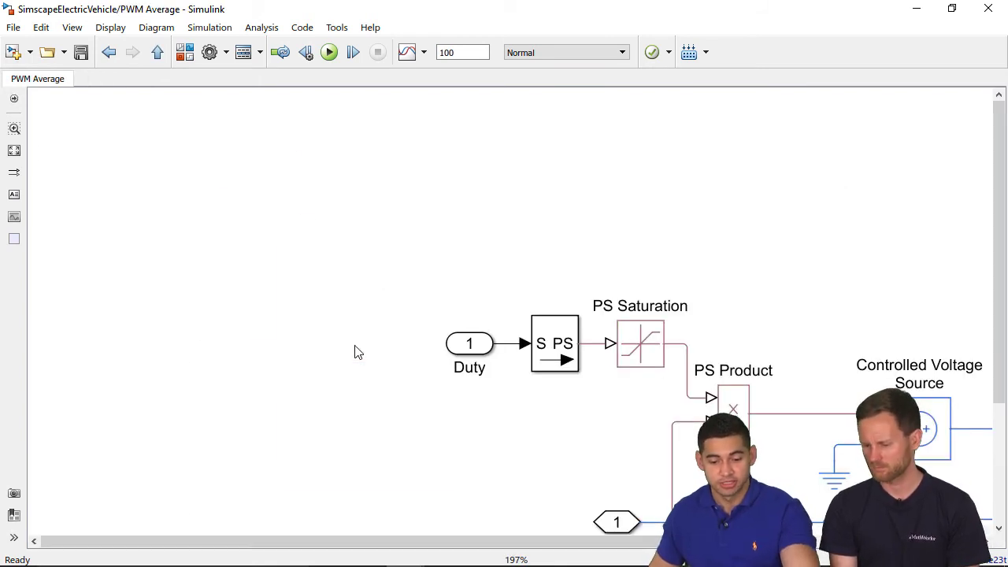
key(space)
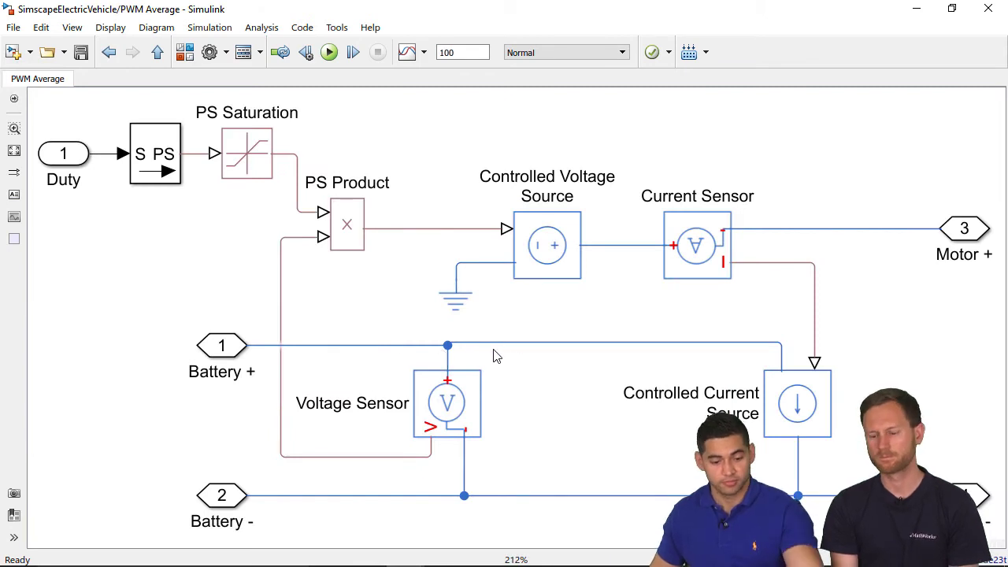
key(Escape)
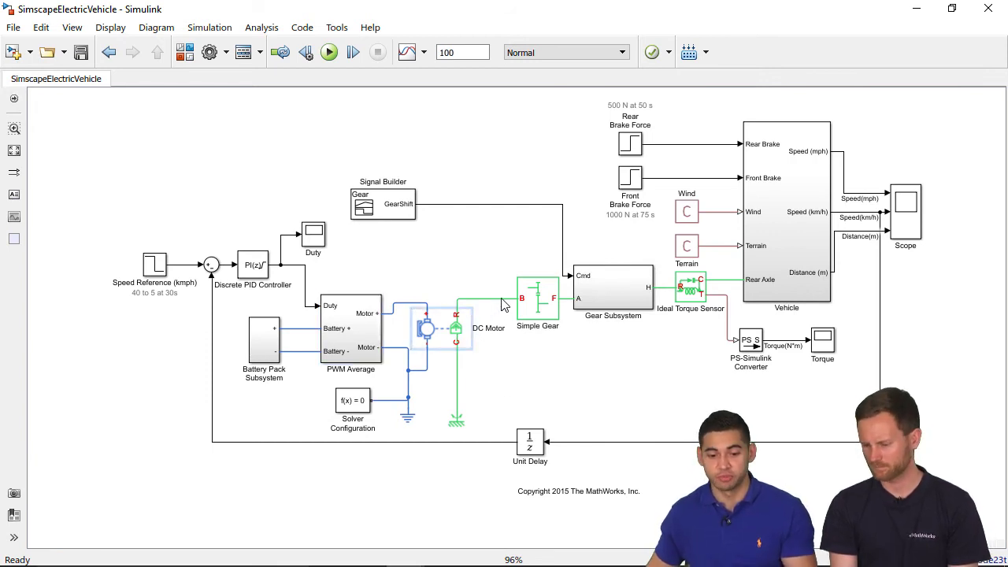
double_click(625, 303)
key(space)
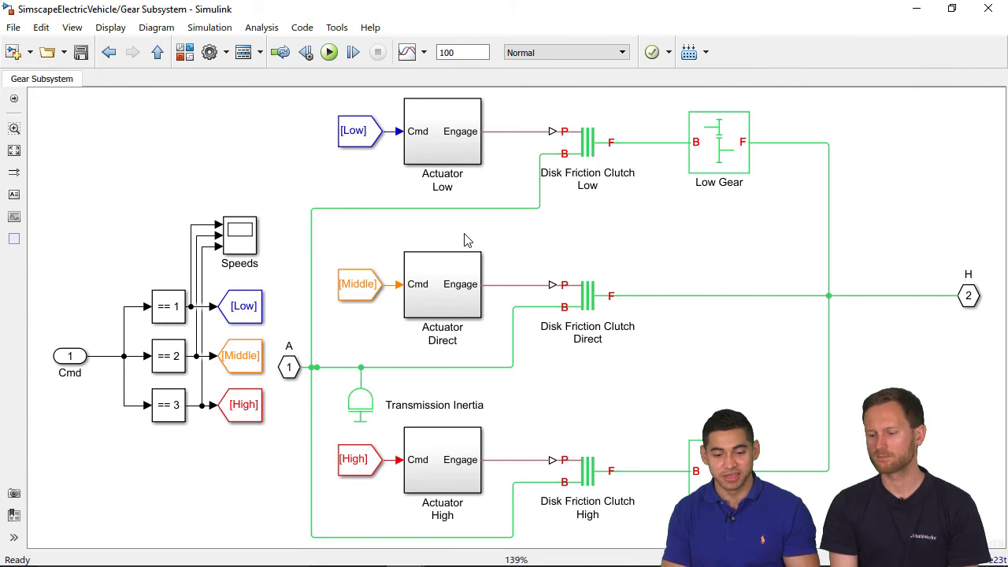
scroll(600, 217, down, 1)
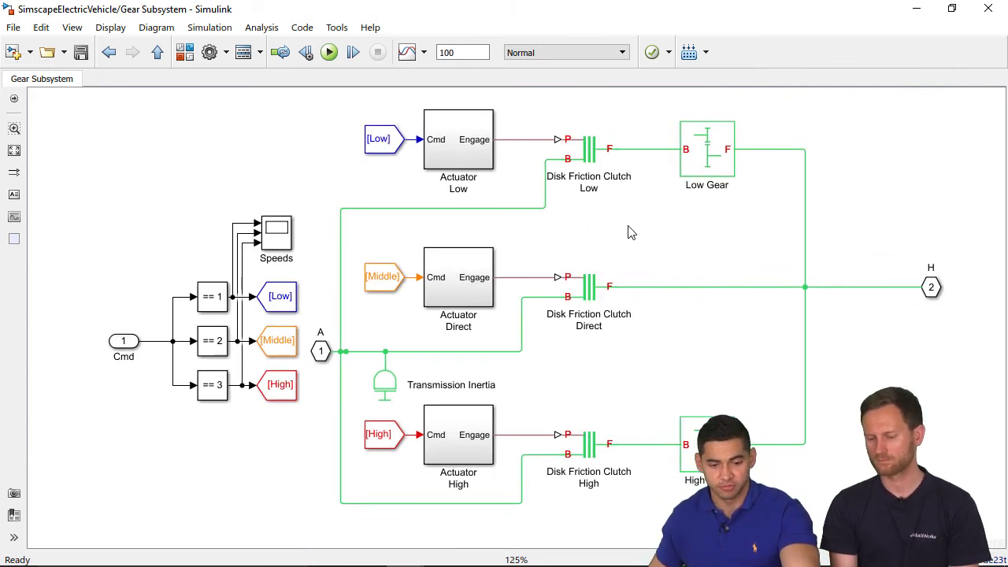
key(Escape)
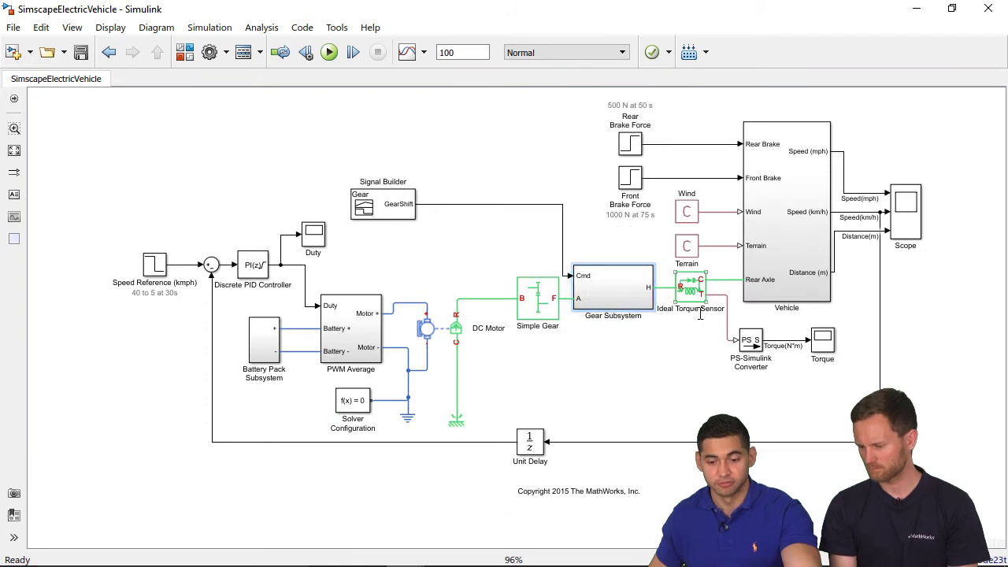
click(763, 264)
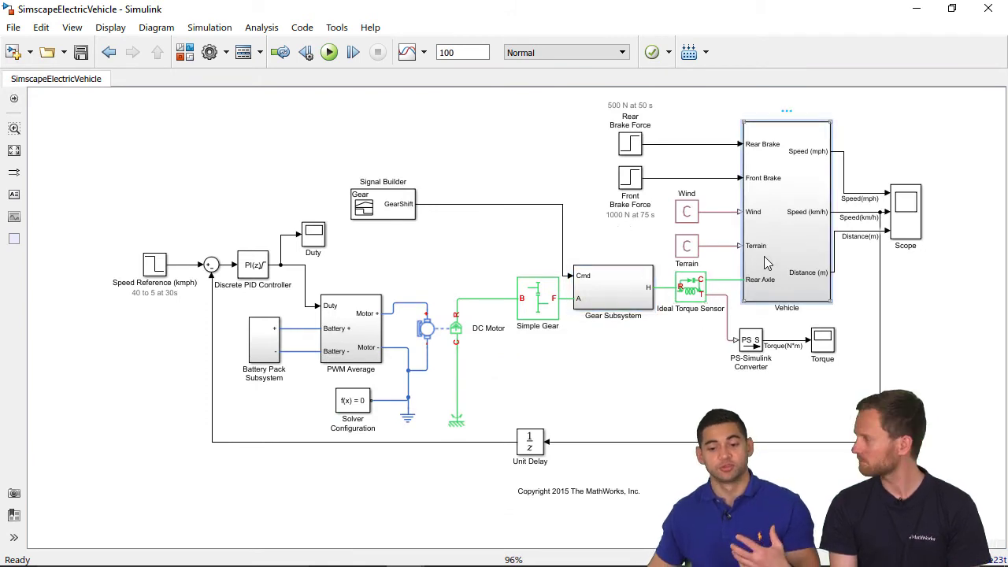
double_click(764, 258)
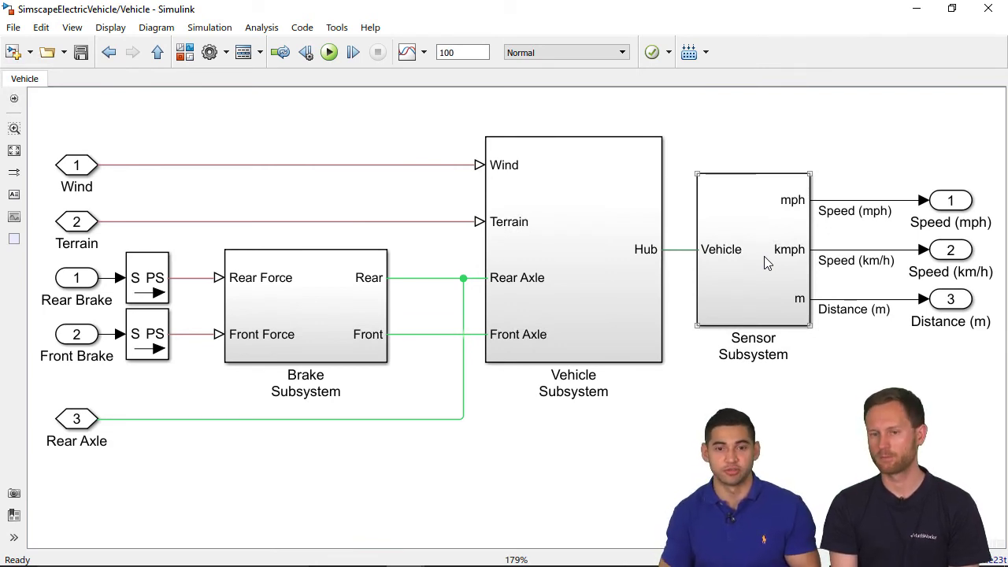
double_click(585, 355)
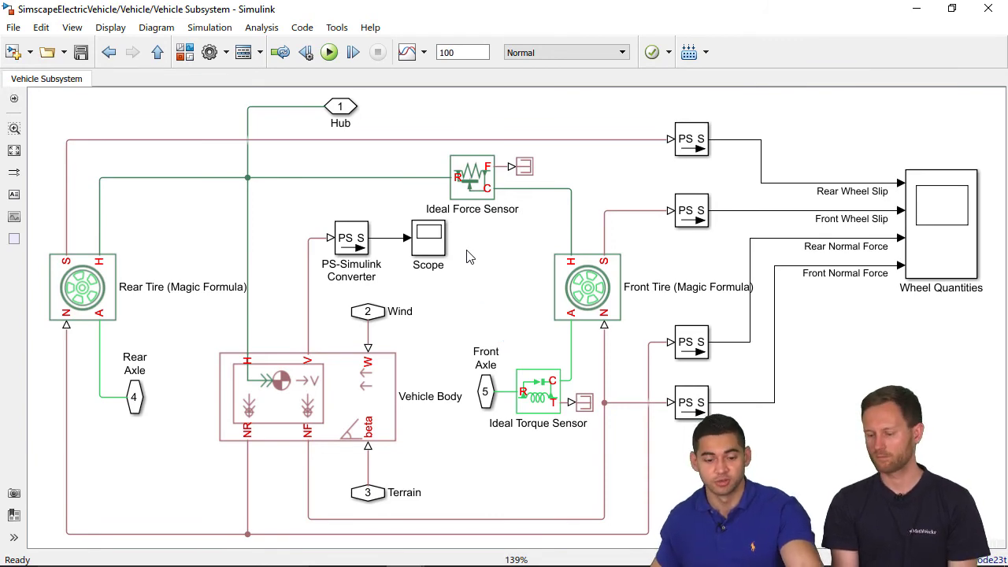
key(Escape)
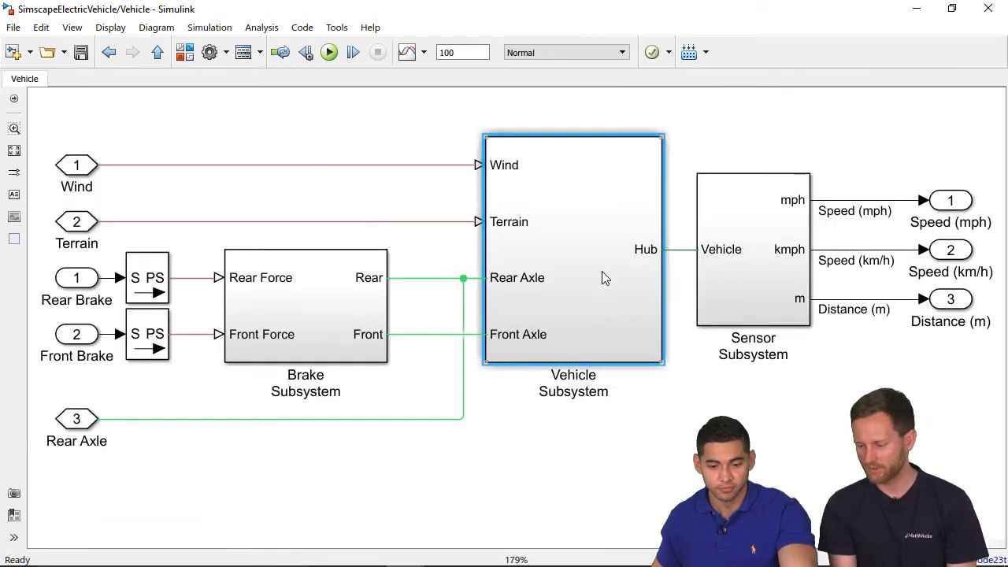
key(Escape)
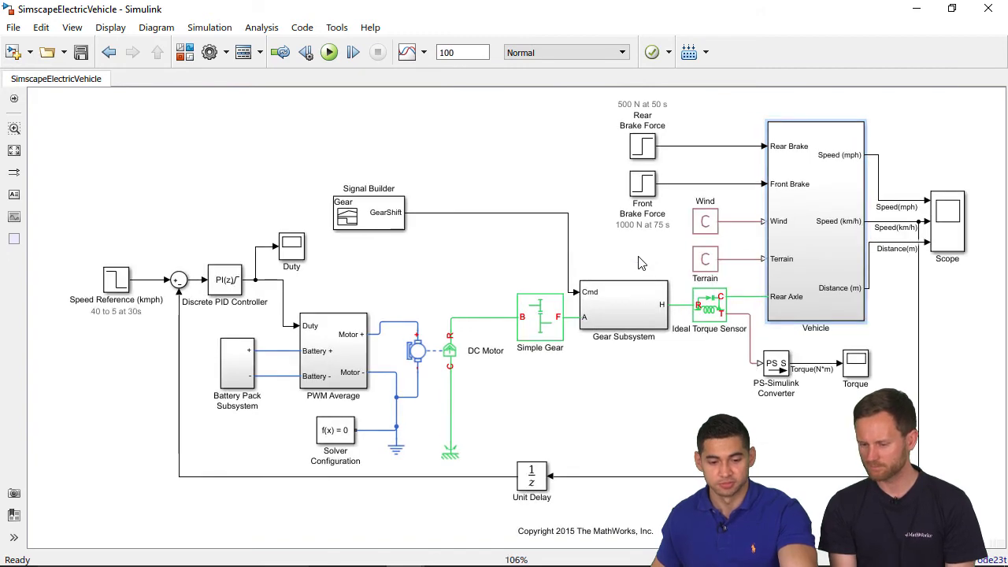
key(space)
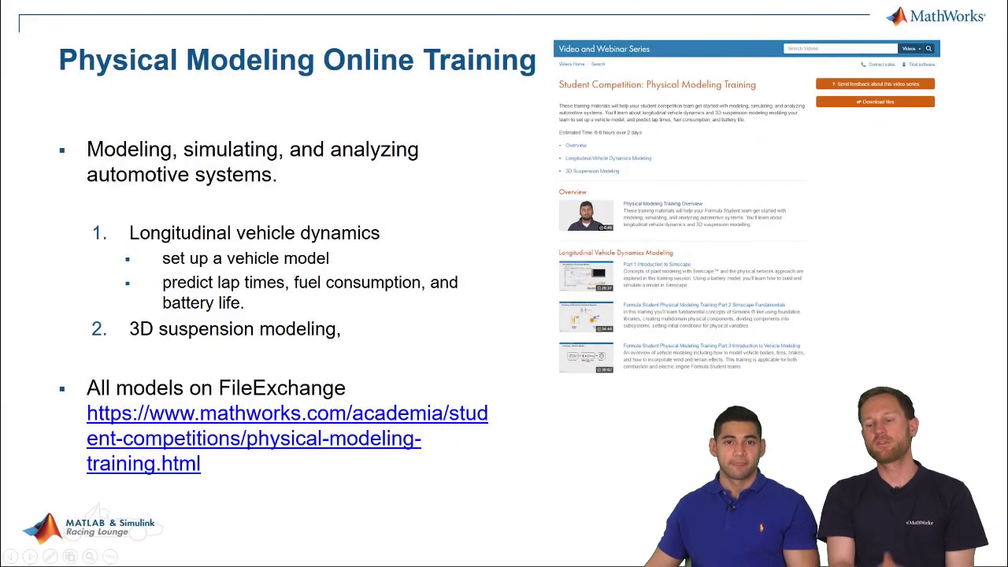